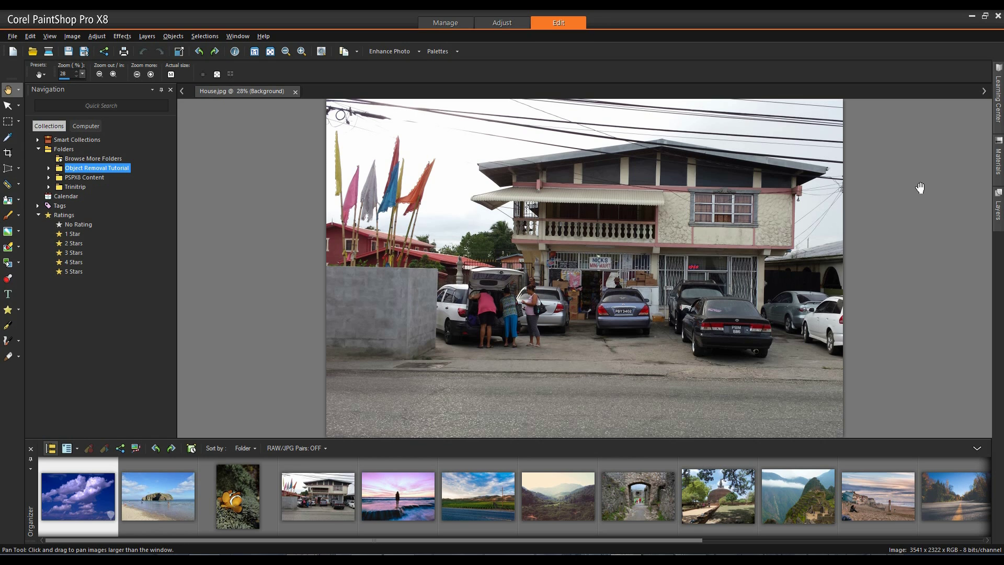
Clone clean stone texture over the wire crossing the wall beside the upper window with the Clone Brush at size 53.
{"action": "key", "text": "k"}
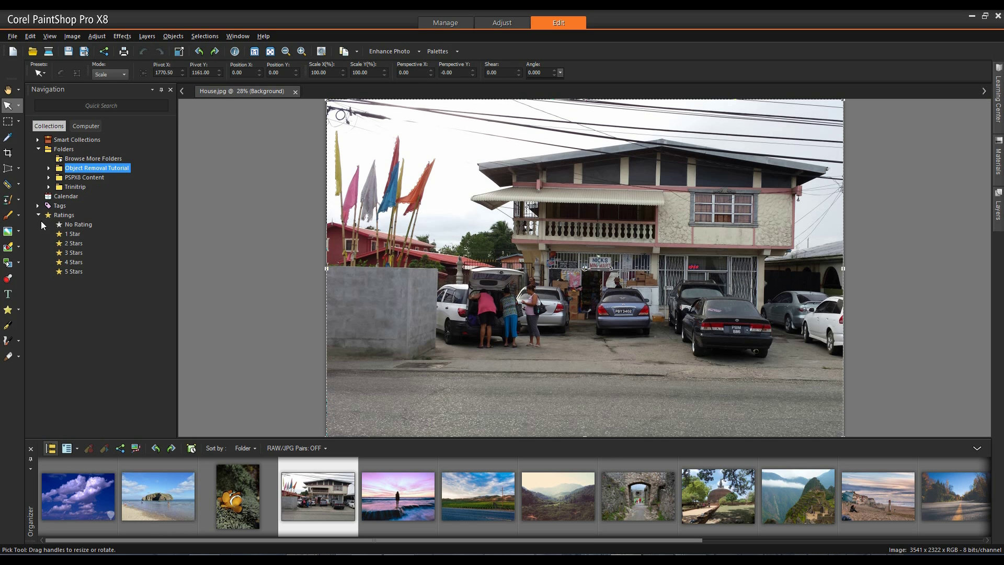
{"action": "left_click", "coordinate": [8, 200]}
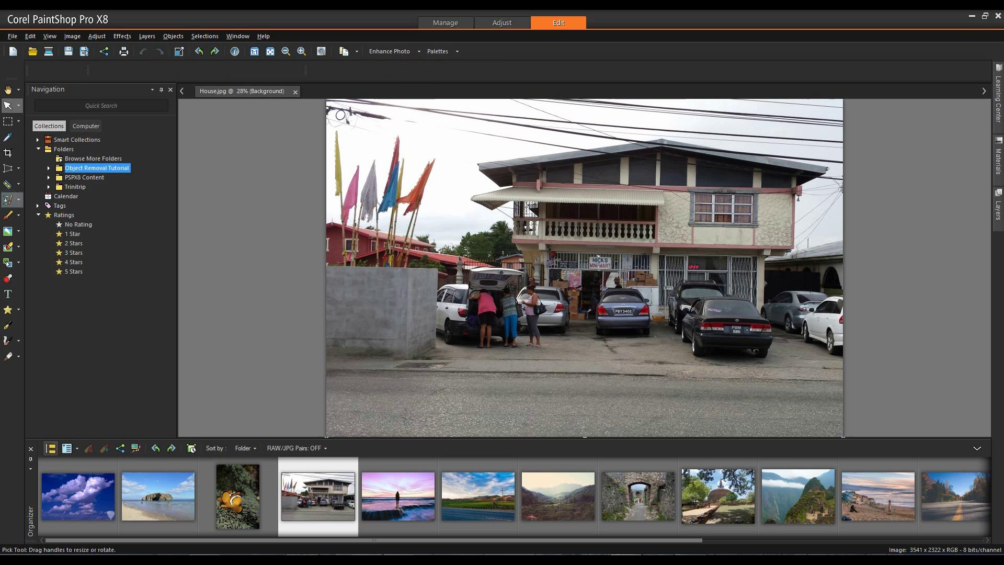
{"action": "scroll", "coordinate": [690, 206], "scroll_direction": "up", "scroll_amount": 5}
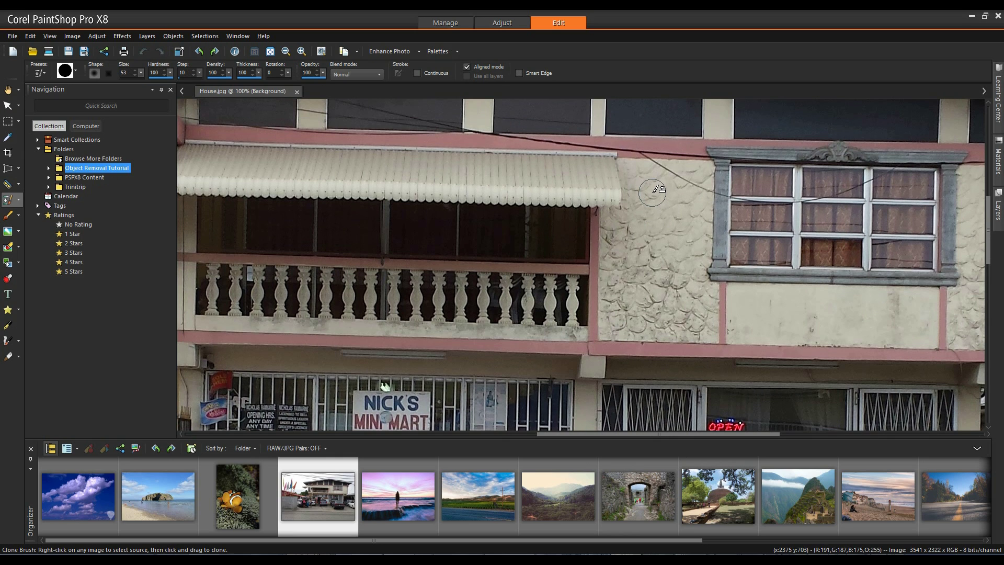
{"action": "right_click", "coordinate": [671, 211]}
{"action": "left_click_drag", "start_coordinate": [656, 171], "coordinate": [682, 184]}
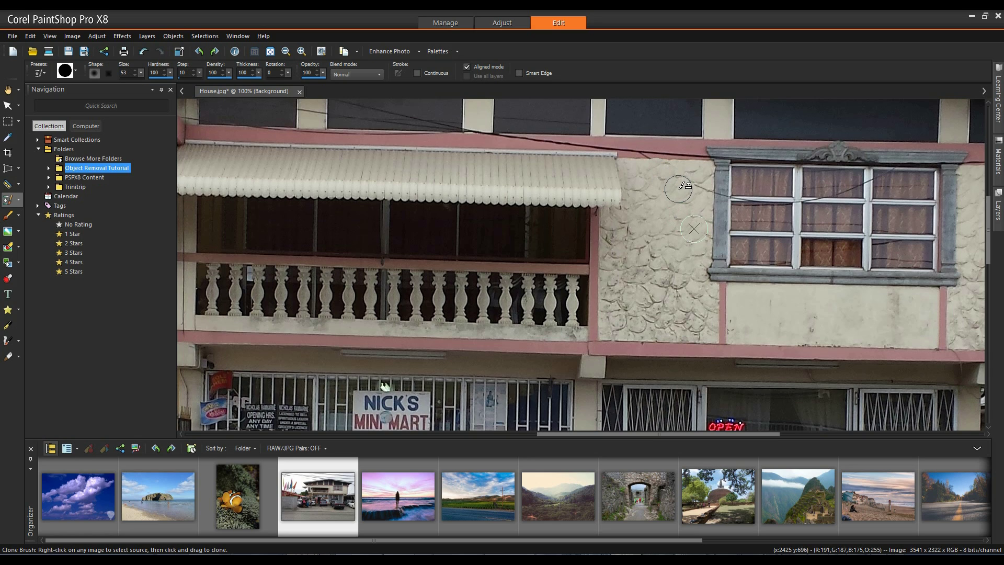
Try cloning wall texture from a new source over the edge of the upper window's frame, and undo the stroke.
{"action": "right_click", "coordinate": [650, 227]}
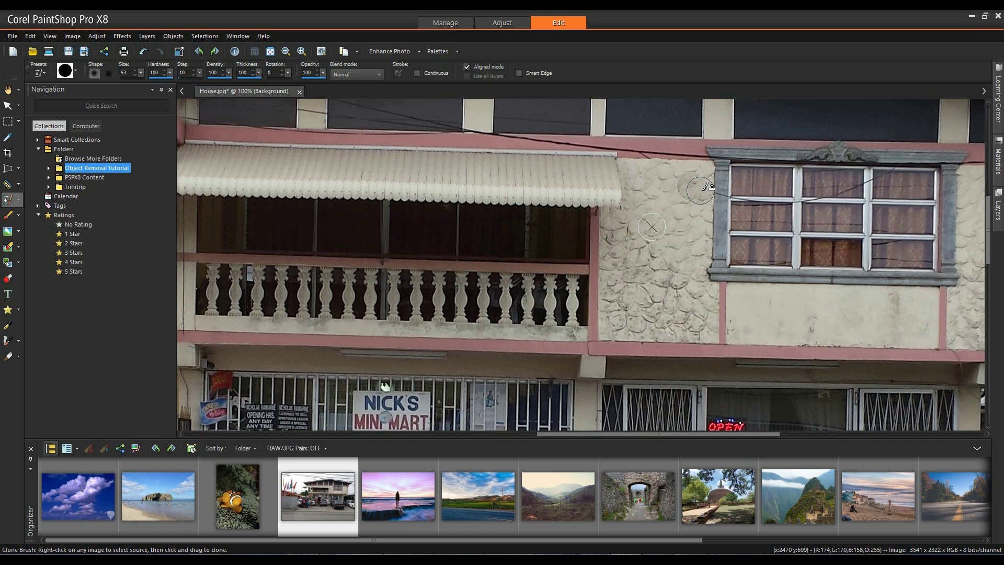
{"action": "left_click_drag", "start_coordinate": [701, 190], "coordinate": [714, 204]}
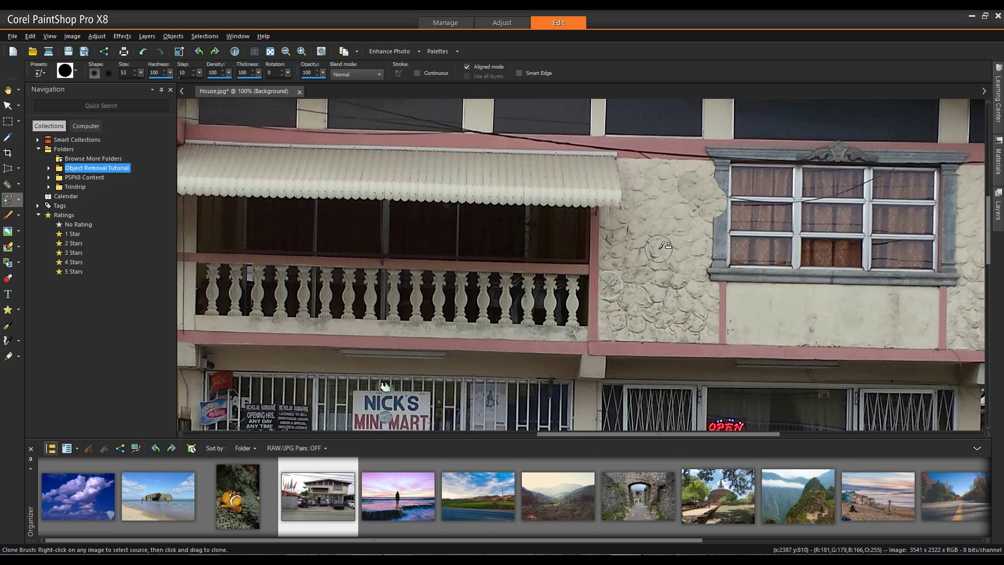
{"action": "key", "text": "ctrl+z"}
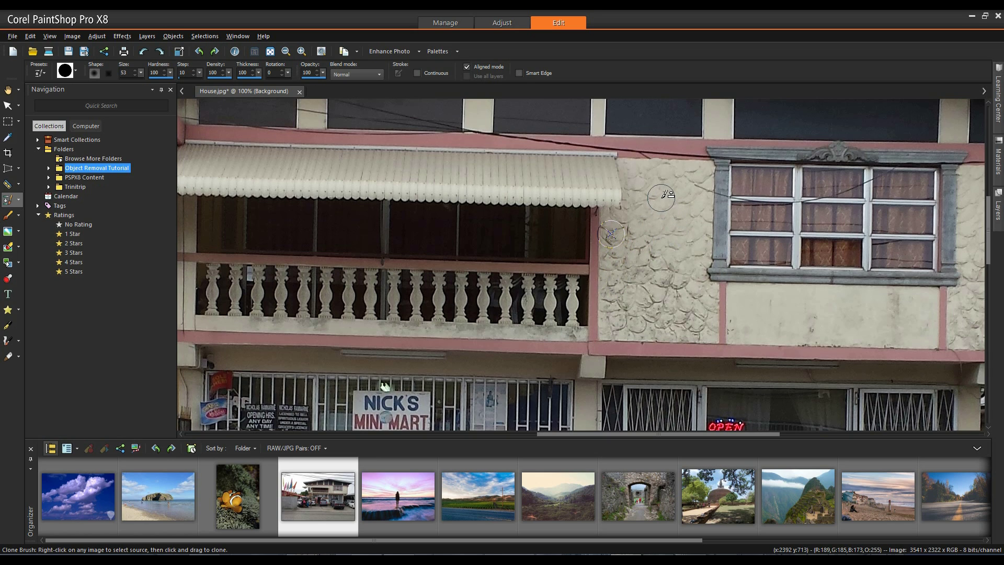
Clone clean wall and trim areas over the remaining wires crossing the front of the house.
{"action": "mouse_move", "coordinate": [661, 197]}
{"action": "left_mouse_down"}
{"action": "mouse_move", "coordinate": [713, 198]}
{"action": "mouse_move", "coordinate": [647, 198]}
{"action": "mouse_move", "coordinate": [702, 190]}
{"action": "mouse_move", "coordinate": [668, 197]}
{"action": "mouse_move", "coordinate": [675, 181]}
{"action": "mouse_move", "coordinate": [490, 139]}
{"action": "left_mouse_up"}
{"action": "right_click", "coordinate": [487, 141]}
{"action": "left_click", "coordinate": [504, 141]}
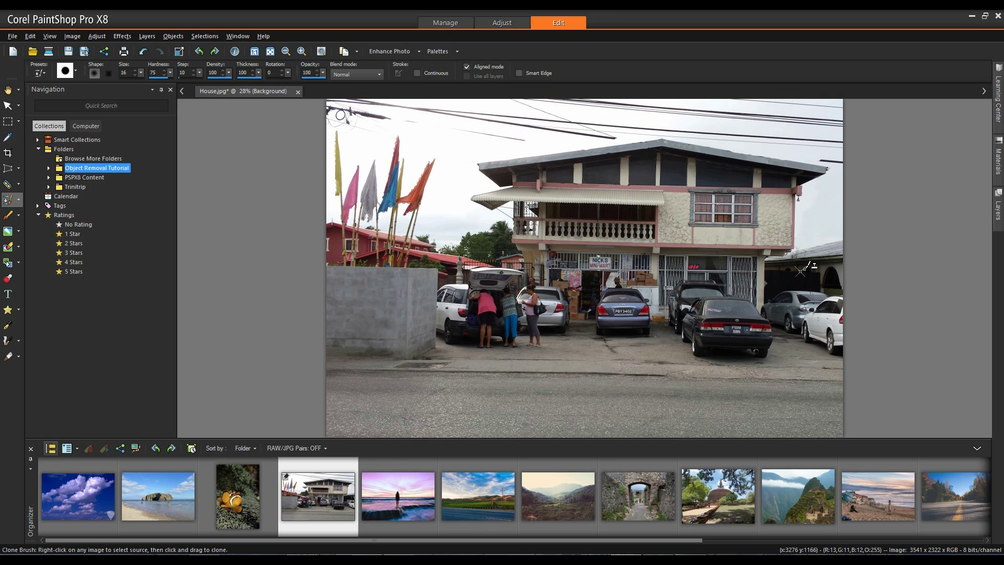
Remove part of the thin wire in the sky beside the roof with the Scratch Remover at width 106.
{"action": "left_click", "coordinate": [19, 200]}
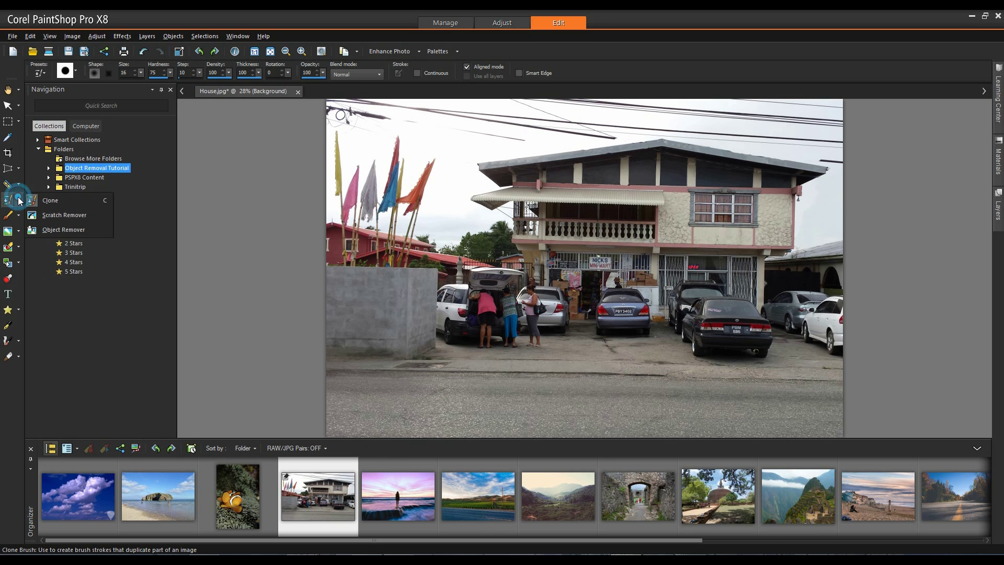
{"action": "left_click", "coordinate": [49, 215]}
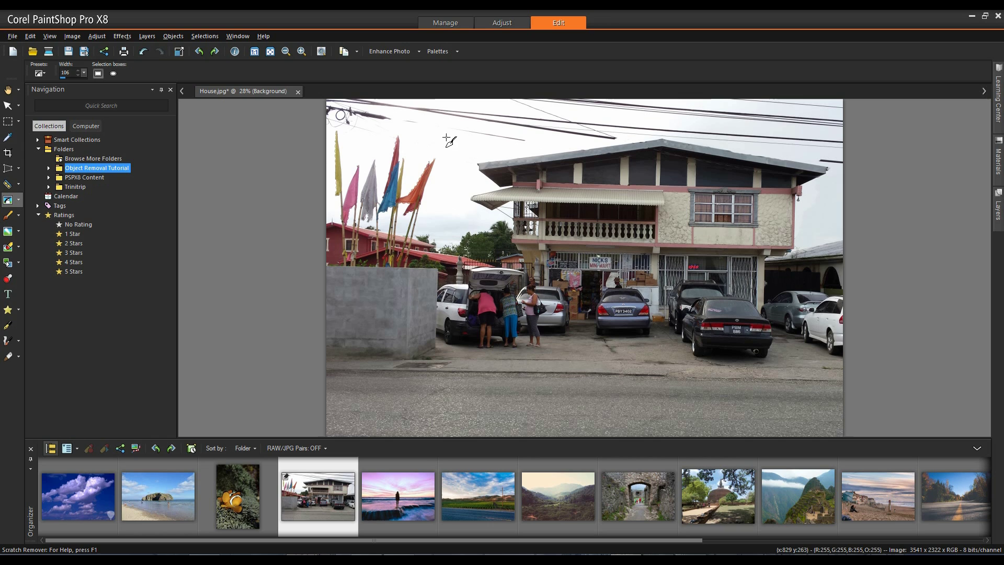
{"action": "left_click_drag", "start_coordinate": [422, 139], "coordinate": [481, 151]}
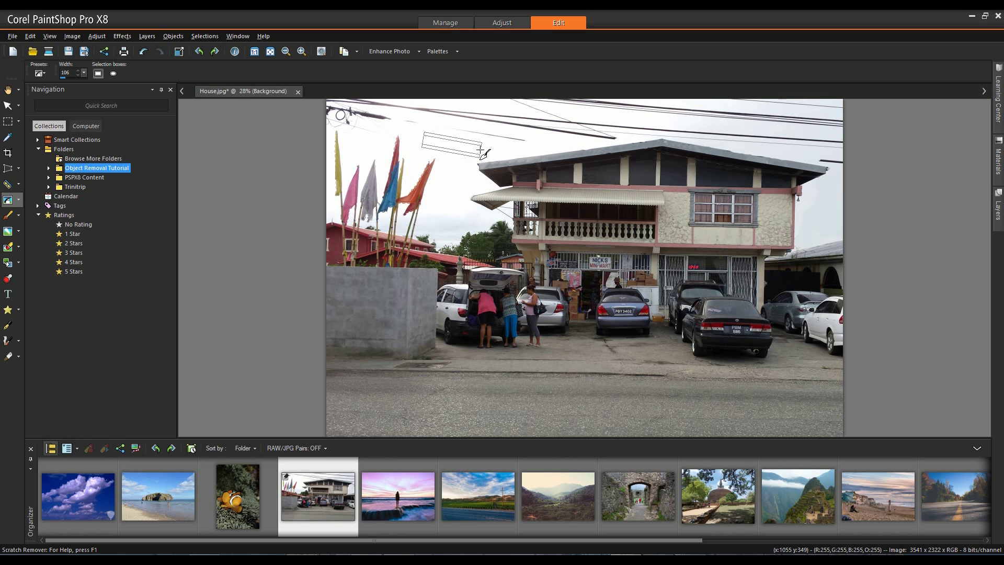
{"action": "left_click_drag", "start_coordinate": [481, 150], "coordinate": [482, 151]}
{"action": "mouse_move", "coordinate": [481, 151]}
{"action": "left_mouse_down"}
{"action": "mouse_move", "coordinate": [509, 136]}
{"action": "mouse_move", "coordinate": [454, 131]}
{"action": "left_mouse_up"}
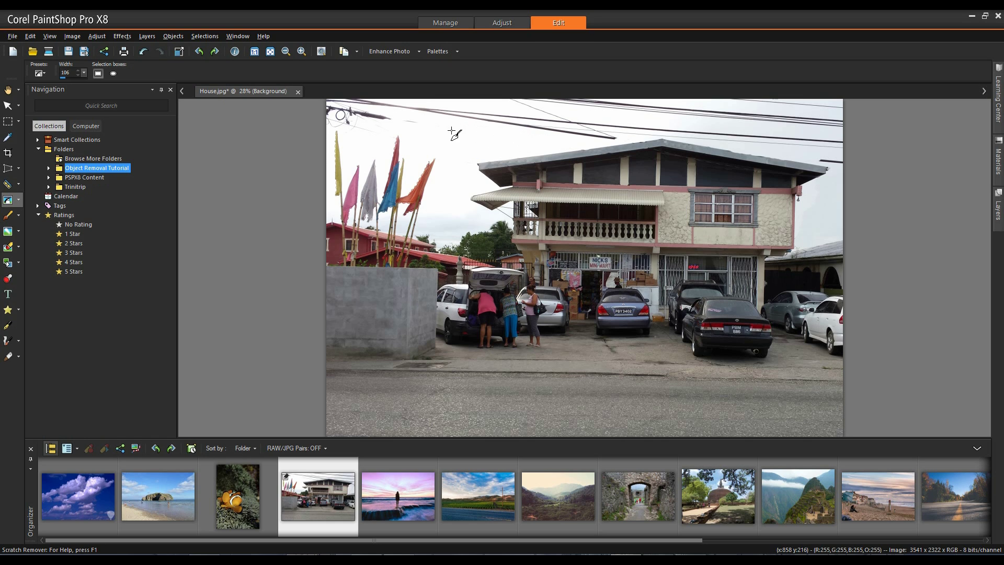
Remove more of the overhead wires from the sky with the Scratch Remover, adjusting its width to 172 and 118.
{"action": "left_click", "coordinate": [439, 125]}
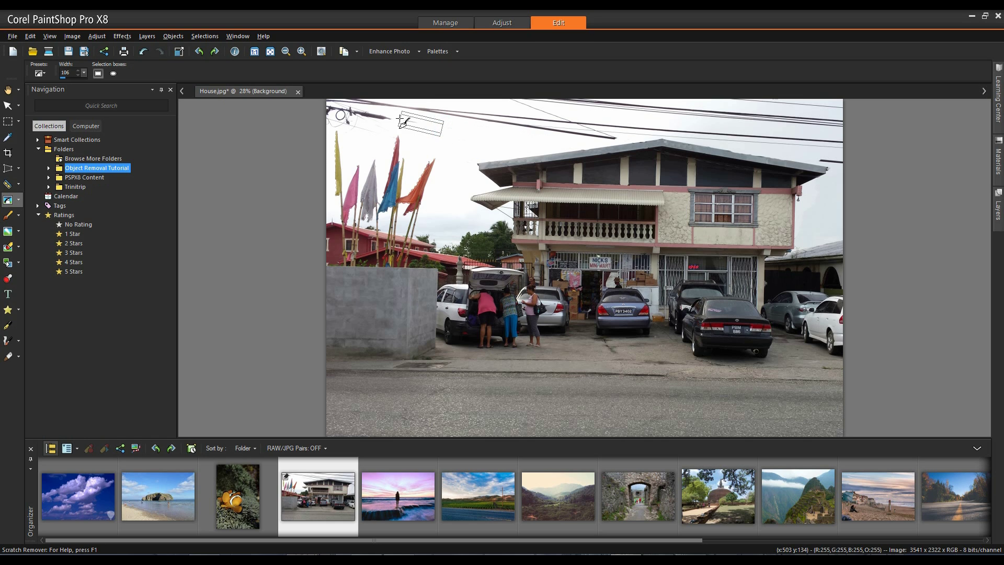
{"action": "left_click_drag", "start_coordinate": [412, 103], "coordinate": [499, 125]}
{"action": "scroll", "coordinate": [489, 125], "scroll_direction": "down", "scroll_amount": 4}
{"action": "scroll", "coordinate": [491, 124], "scroll_direction": "up", "scroll_amount": 10}
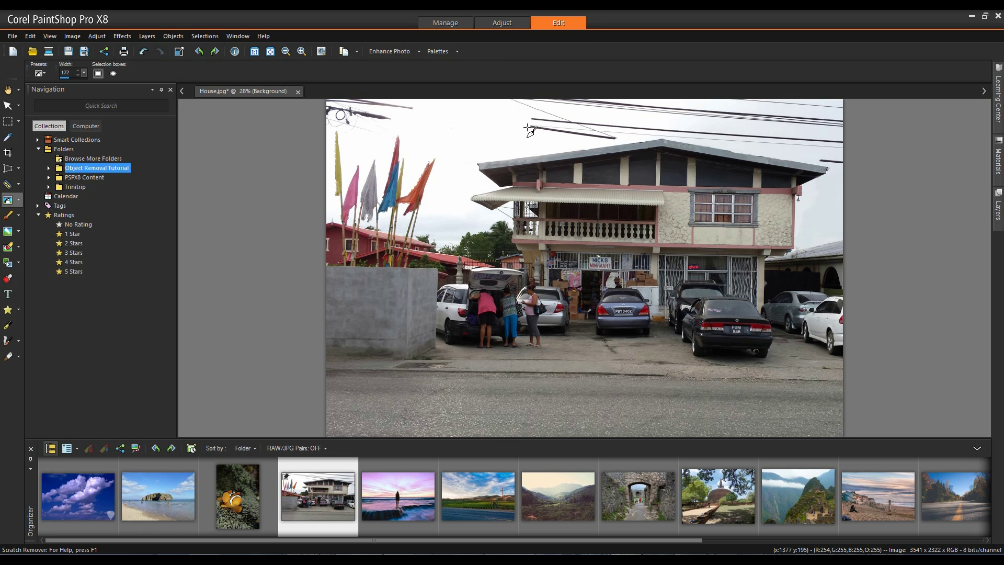
{"action": "scroll", "coordinate": [528, 128], "scroll_direction": "down", "scroll_amount": 15}
{"action": "scroll", "coordinate": [837, 140], "scroll_direction": "up", "scroll_amount": 12}
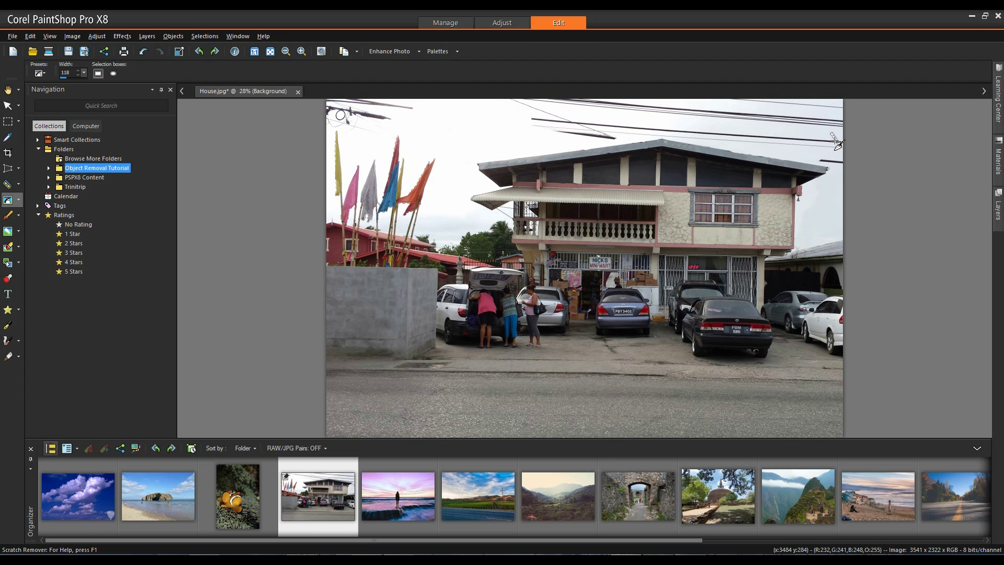
{"action": "mouse_move", "coordinate": [836, 140]}
{"action": "left_mouse_down"}
{"action": "mouse_move", "coordinate": [648, 132]}
{"action": "mouse_move", "coordinate": [681, 129]}
{"action": "left_mouse_up"}
{"action": "scroll", "coordinate": [706, 138], "scroll_direction": "up", "scroll_amount": 1}
{"action": "scroll", "coordinate": [680, 136], "scroll_direction": "down", "scroll_amount": 4}
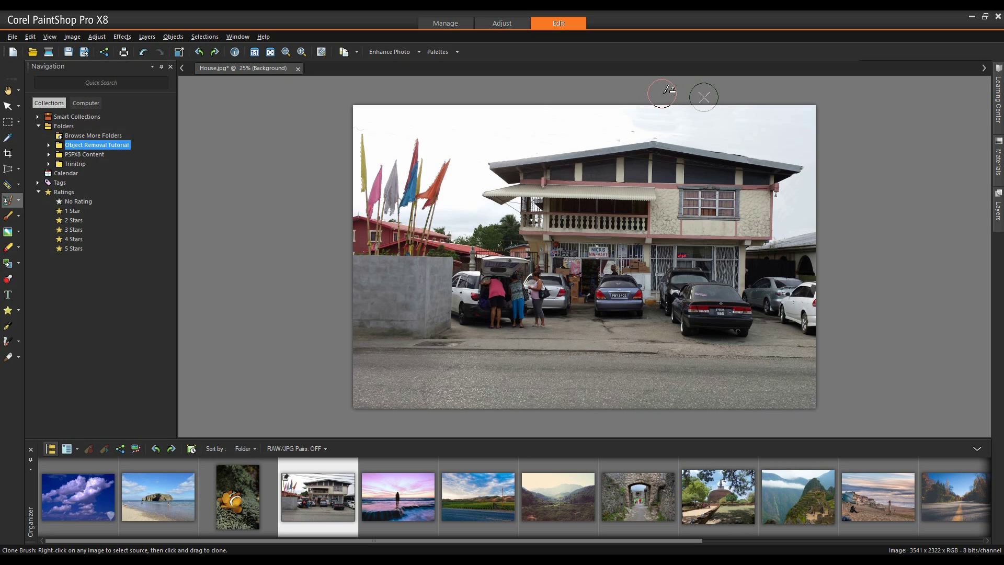
Erase the sky above the roof and along the right side of the house with the Background Eraser at size 497.
{"action": "left_click", "coordinate": [18, 248]}
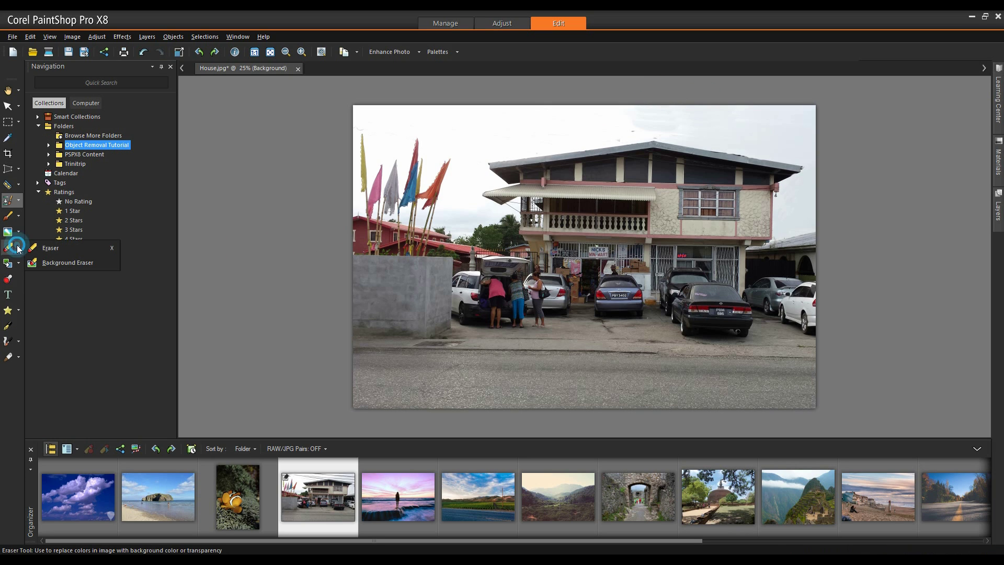
{"action": "left_click", "coordinate": [57, 260]}
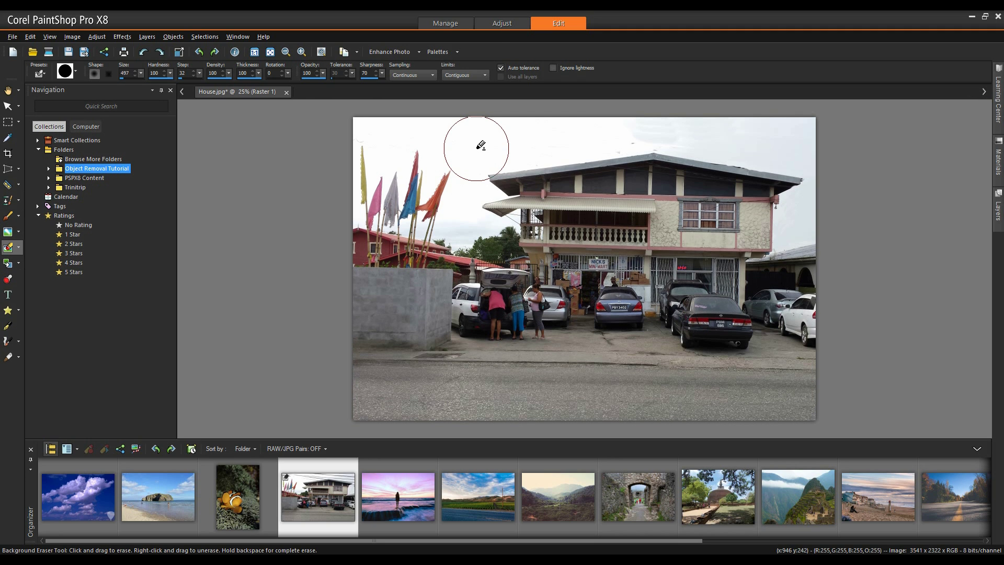
{"action": "left_click", "coordinate": [476, 148]}
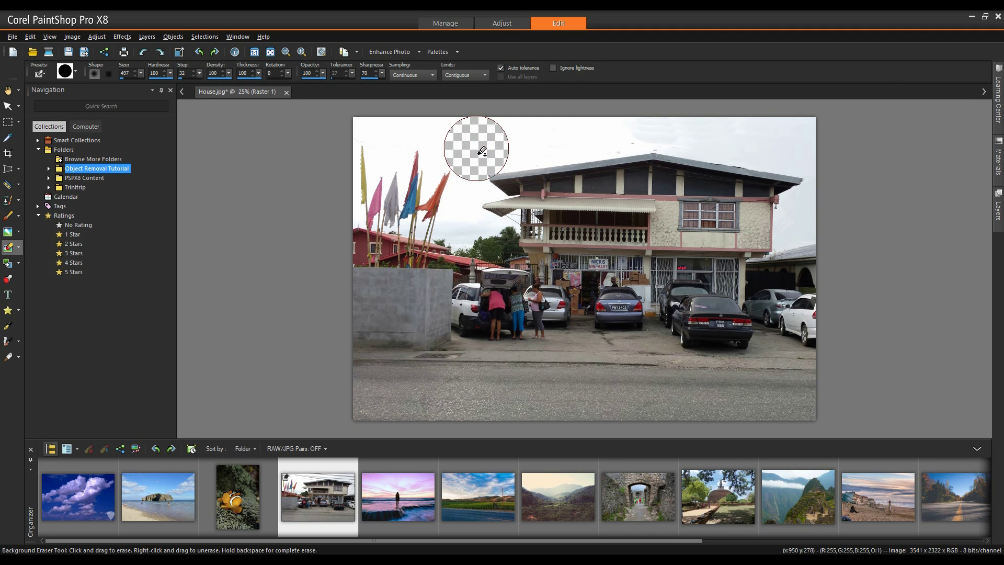
{"action": "mouse_move", "coordinate": [481, 151]}
{"action": "left_mouse_down"}
{"action": "mouse_move", "coordinate": [585, 135]}
{"action": "mouse_move", "coordinate": [678, 135]}
{"action": "mouse_move", "coordinate": [806, 164]}
{"action": "left_mouse_up"}
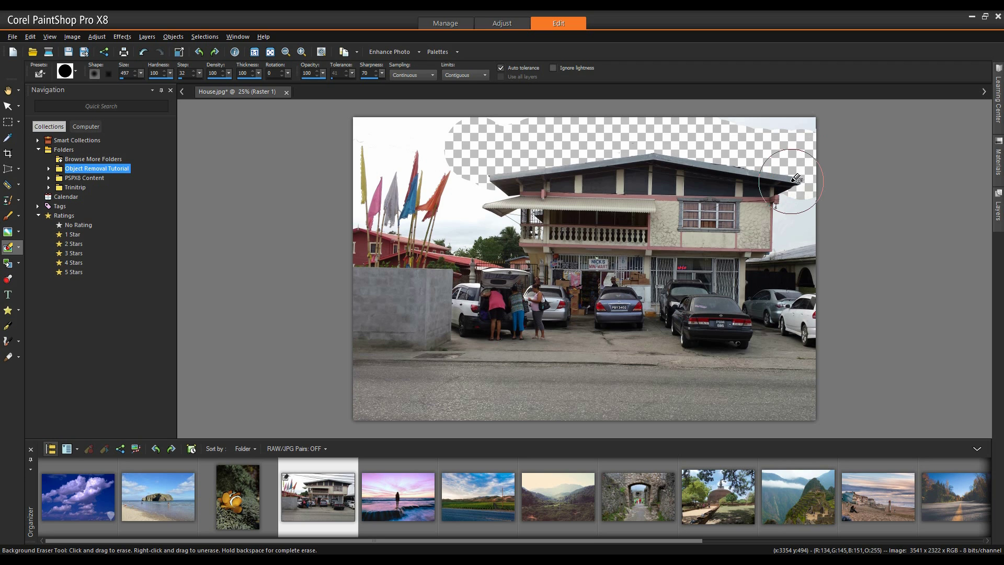
{"action": "mouse_move", "coordinate": [789, 173]}
{"action": "left_mouse_down"}
{"action": "mouse_move", "coordinate": [809, 199]}
{"action": "mouse_move", "coordinate": [794, 191]}
{"action": "mouse_move", "coordinate": [796, 226]}
{"action": "mouse_move", "coordinate": [793, 227]}
{"action": "left_mouse_up"}
{"action": "key", "text": "ctrl"}
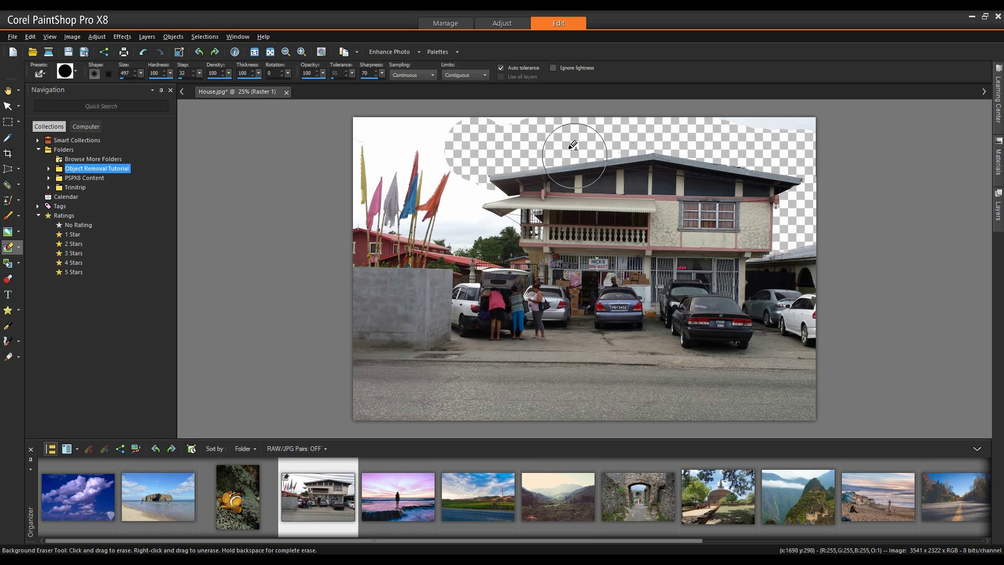
Erase the sky left of the house and around the flags, plus the leftover patch in the upper-right corner of the photo.
{"action": "mouse_move", "coordinate": [511, 124]}
{"action": "left_mouse_down"}
{"action": "mouse_move", "coordinate": [367, 137]}
{"action": "mouse_move", "coordinate": [367, 178]}
{"action": "mouse_move", "coordinate": [424, 178]}
{"action": "mouse_move", "coordinate": [434, 220]}
{"action": "mouse_move", "coordinate": [444, 211]}
{"action": "mouse_move", "coordinate": [490, 221]}
{"action": "mouse_move", "coordinate": [494, 196]}
{"action": "mouse_move", "coordinate": [515, 214]}
{"action": "left_mouse_up"}
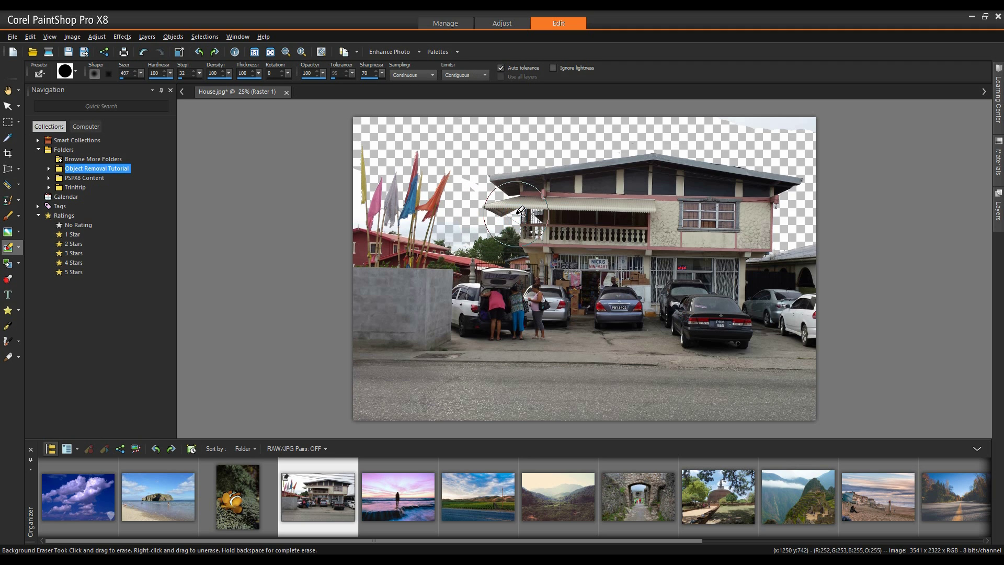
{"action": "left_click_drag", "start_coordinate": [420, 232], "coordinate": [360, 213]}
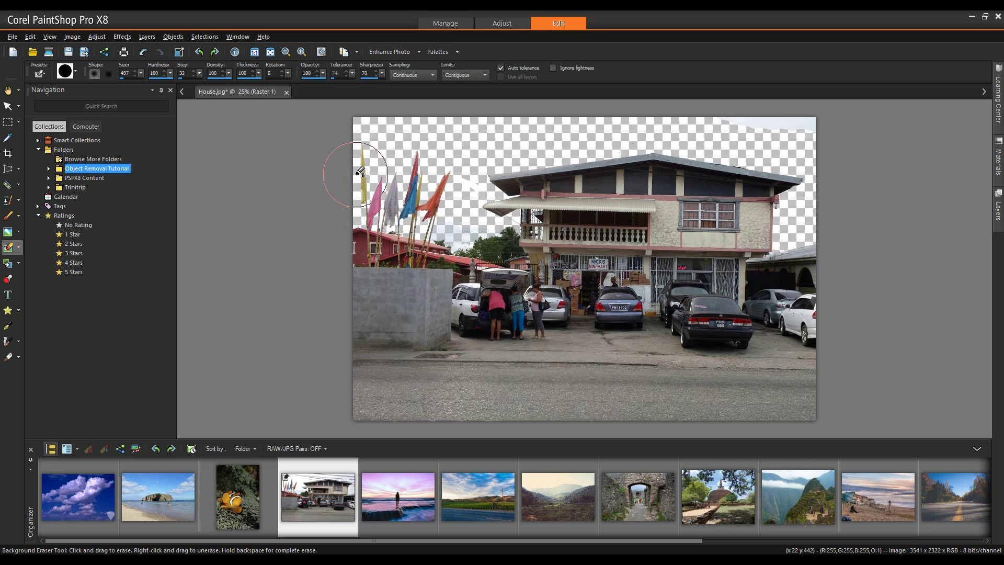
{"action": "left_click_drag", "start_coordinate": [816, 123], "coordinate": [730, 126]}
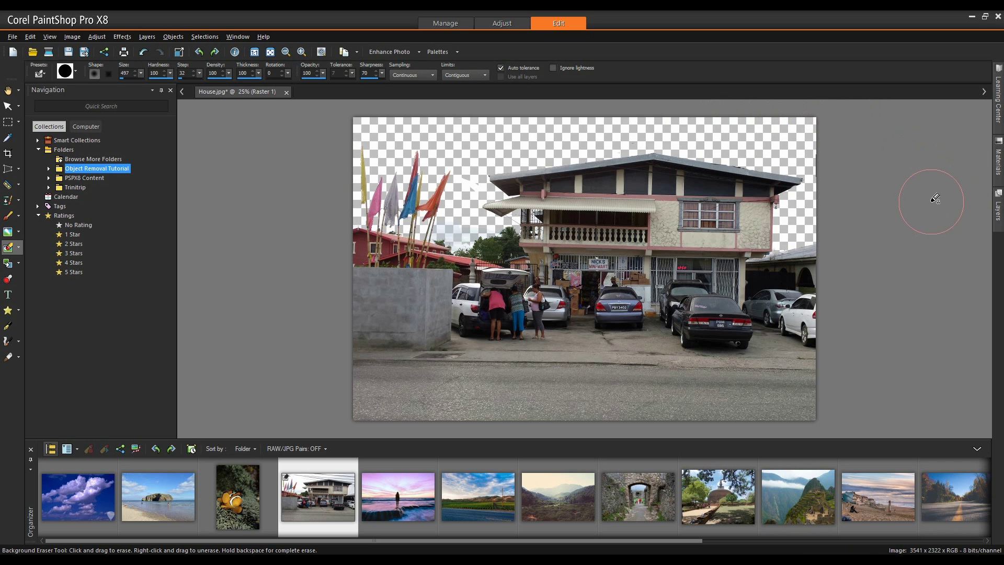
Keep the layer list open and add the blue cloudy-sky photo to the house image as a new layer.
{"action": "left_click", "coordinate": [998, 208]}
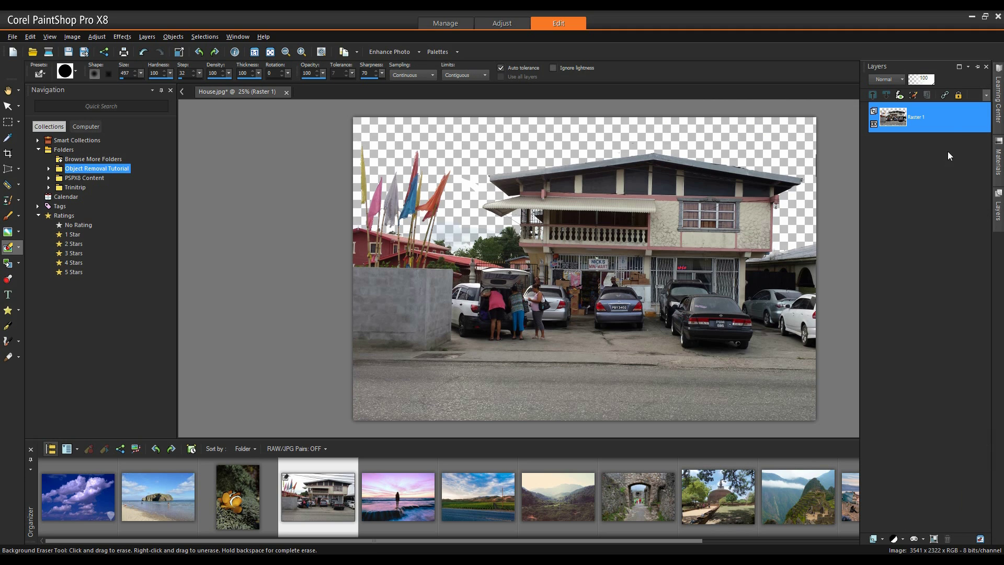
{"action": "left_click", "coordinate": [977, 67]}
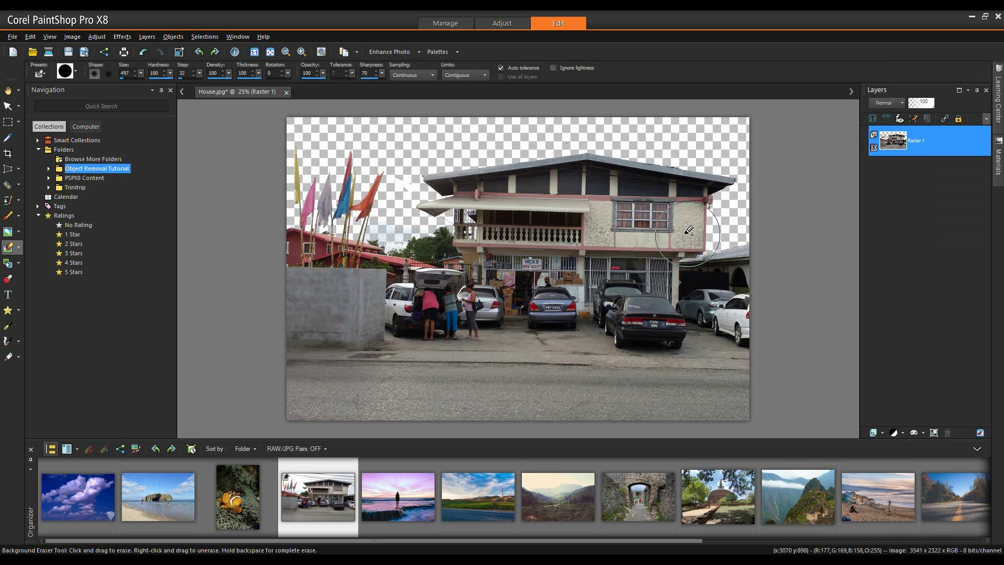
{"action": "left_click", "coordinate": [70, 503]}
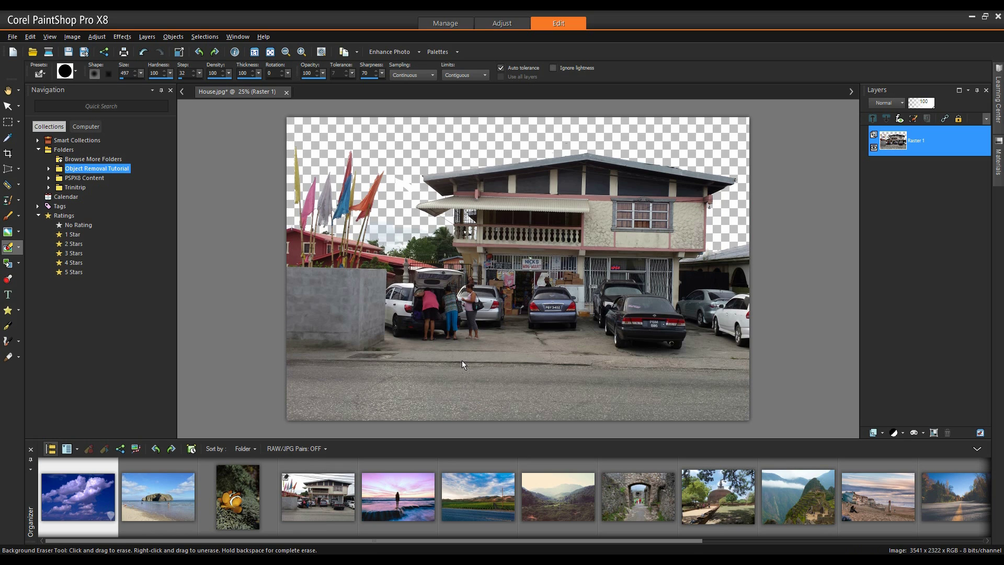
{"action": "left_click_drag", "start_coordinate": [799, 230], "coordinate": [926, 138]}
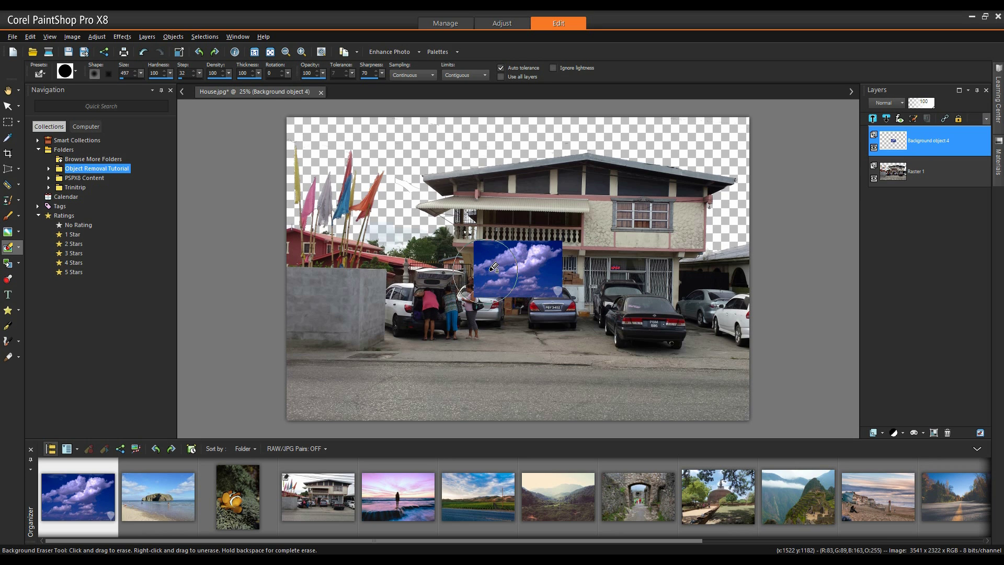
Enlarge the cloud layer to cover the canvas with the Pick tool, and move Raster 1 above it.
{"action": "left_click", "coordinate": [7, 107]}
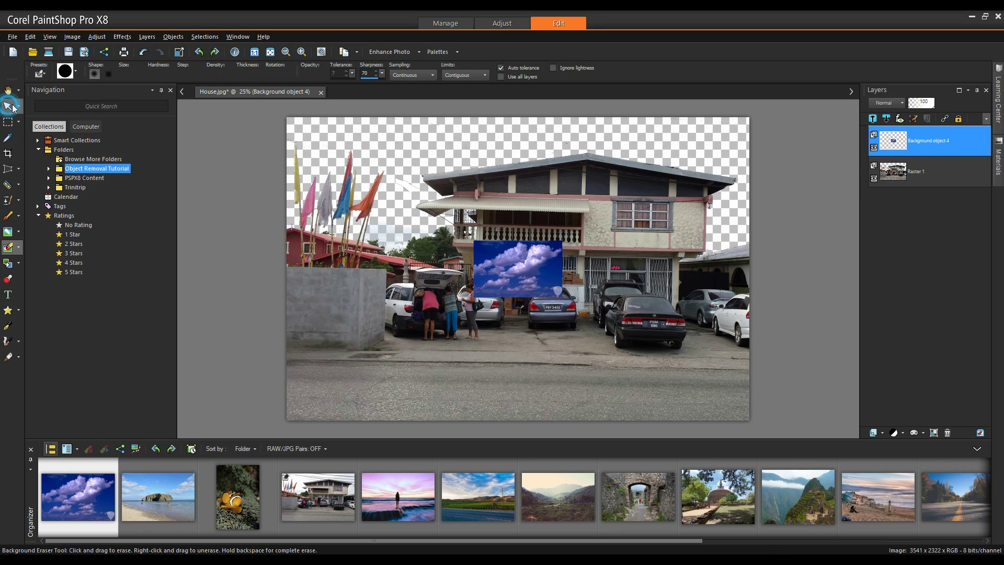
{"action": "left_click_drag", "start_coordinate": [563, 245], "coordinate": [756, 111]}
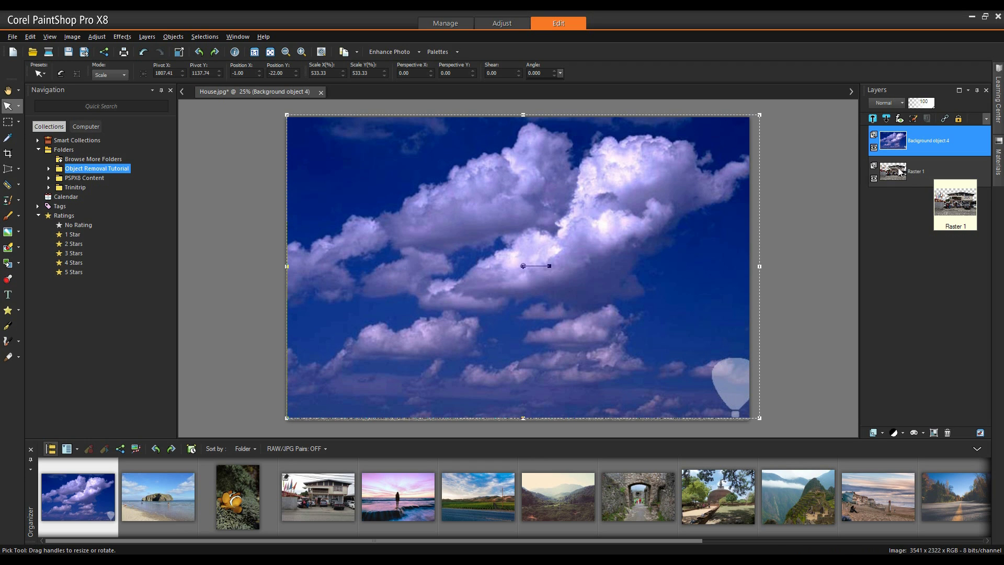
{"action": "left_click", "coordinate": [926, 169]}
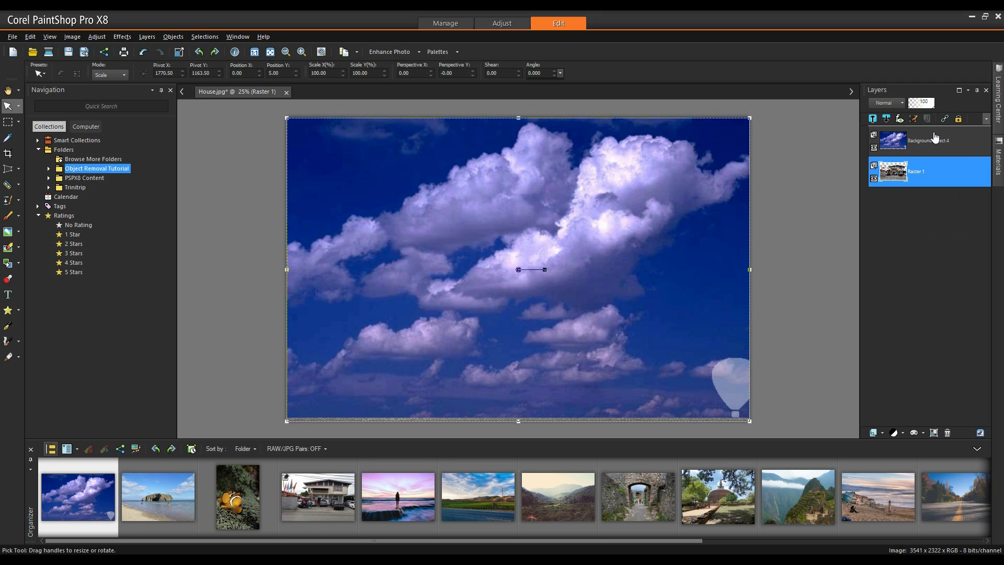
{"action": "left_click_drag", "start_coordinate": [935, 136], "coordinate": [933, 131]}
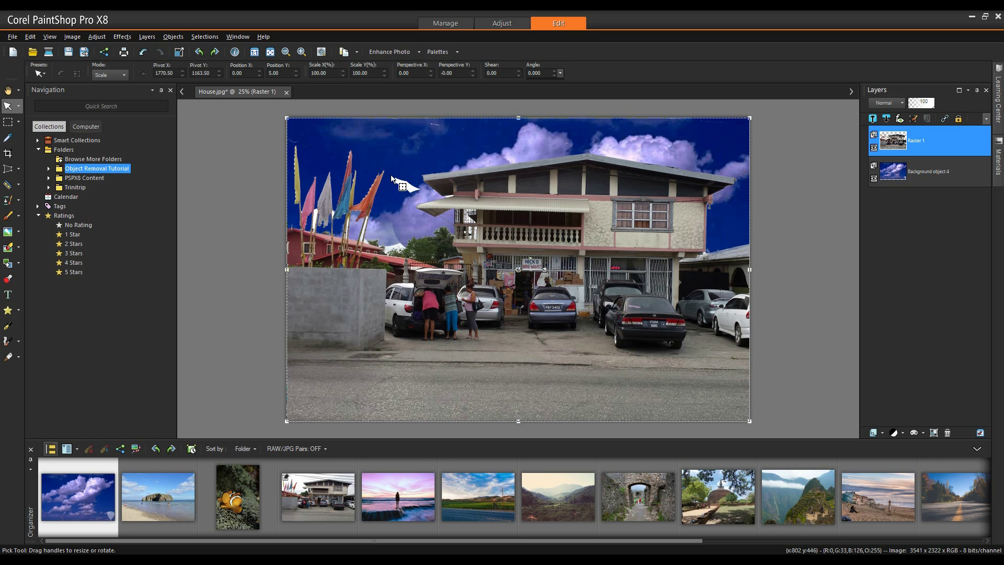
Erase the leftover white sky patches between the flags and the house on Raster 1 with the Eraser at size 240.
{"action": "left_click", "coordinate": [10, 247]}
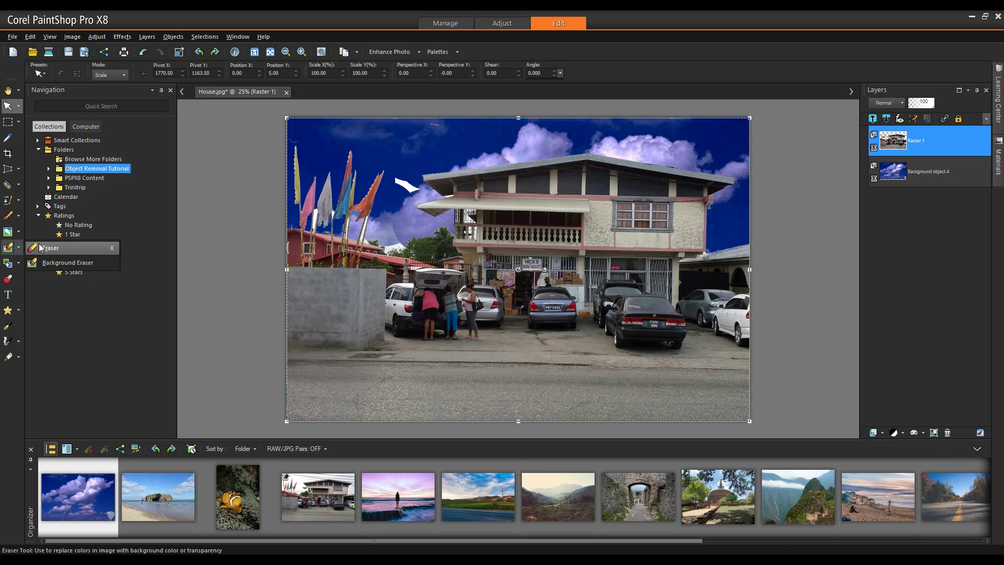
{"action": "left_click", "coordinate": [40, 248]}
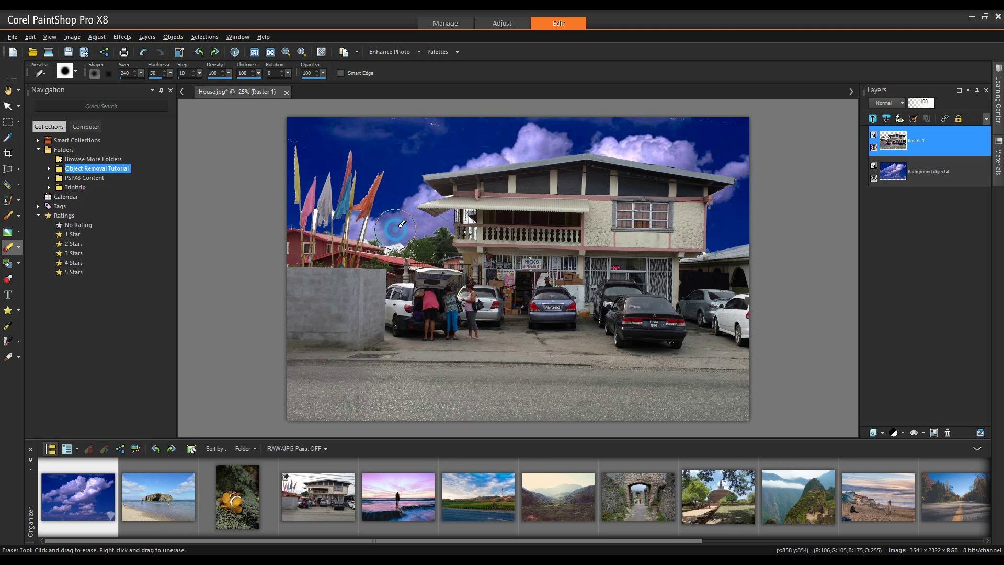
{"action": "left_click_drag", "start_coordinate": [402, 224], "coordinate": [400, 230]}
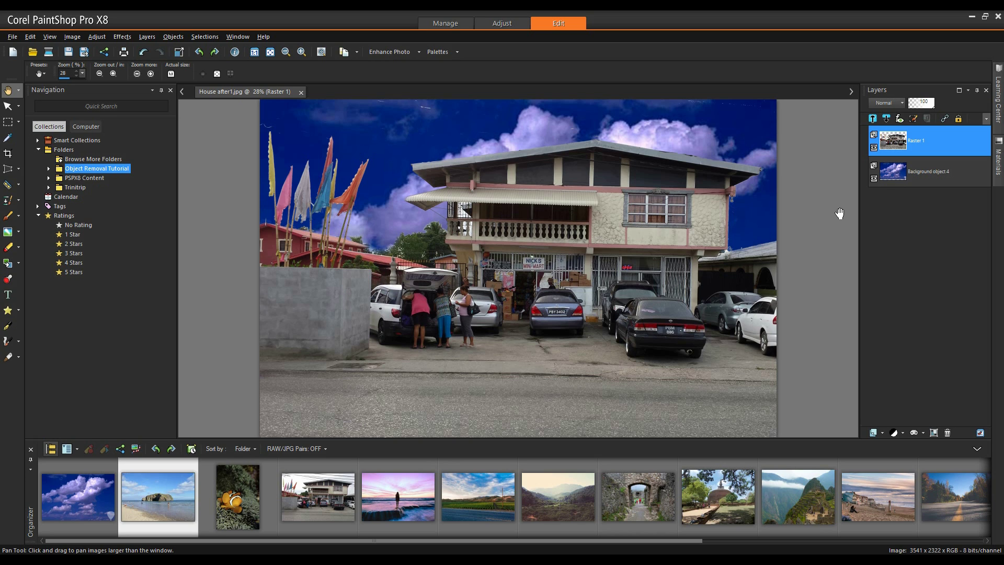
Open Blemish Tool.jpg and remove the small blue object floating near the wading pair with the Blemish Fixer.
{"action": "double_click", "coordinate": [155, 497]}
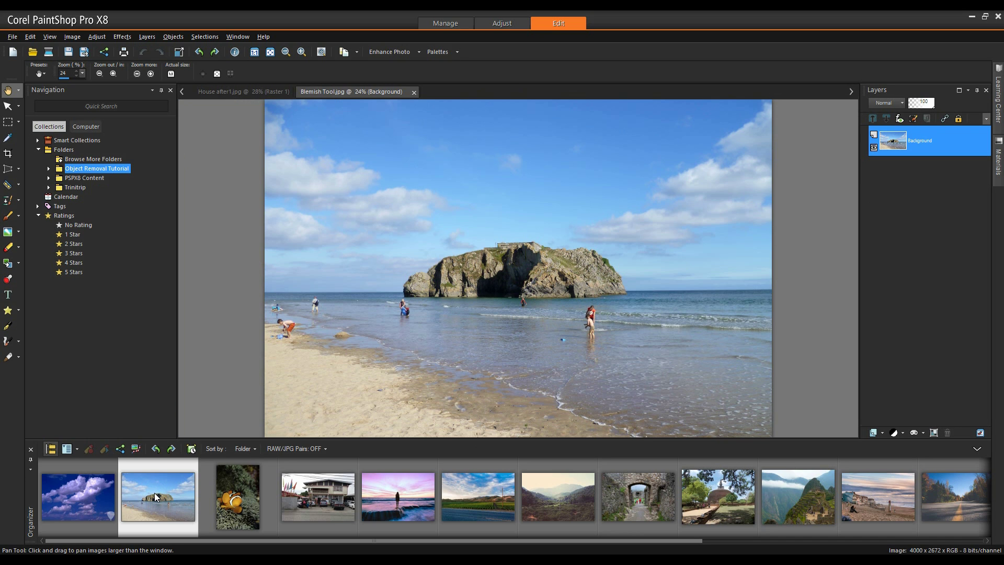
{"action": "left_click", "coordinate": [8, 184]}
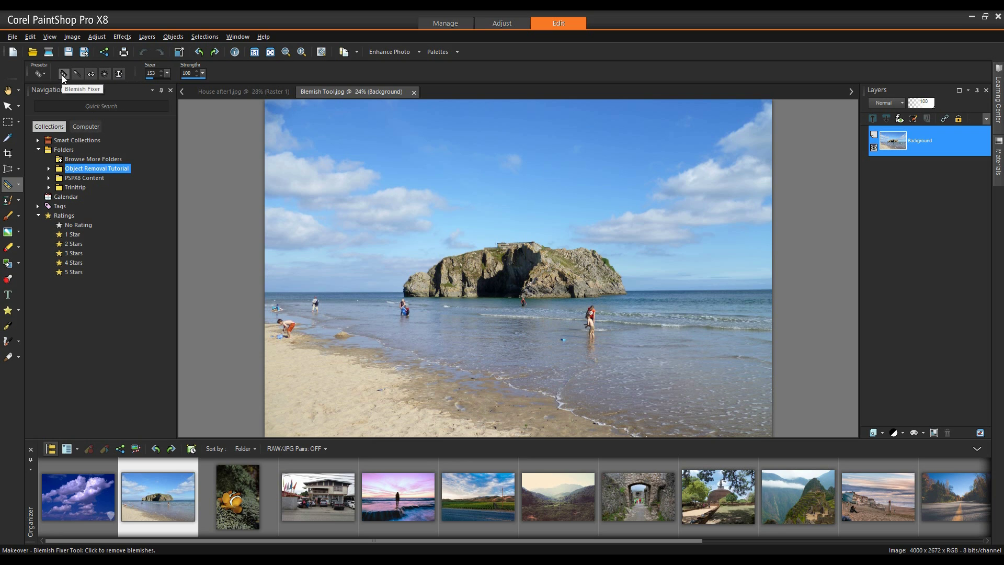
{"action": "scroll", "coordinate": [589, 324], "scroll_direction": "up", "scroll_amount": 3}
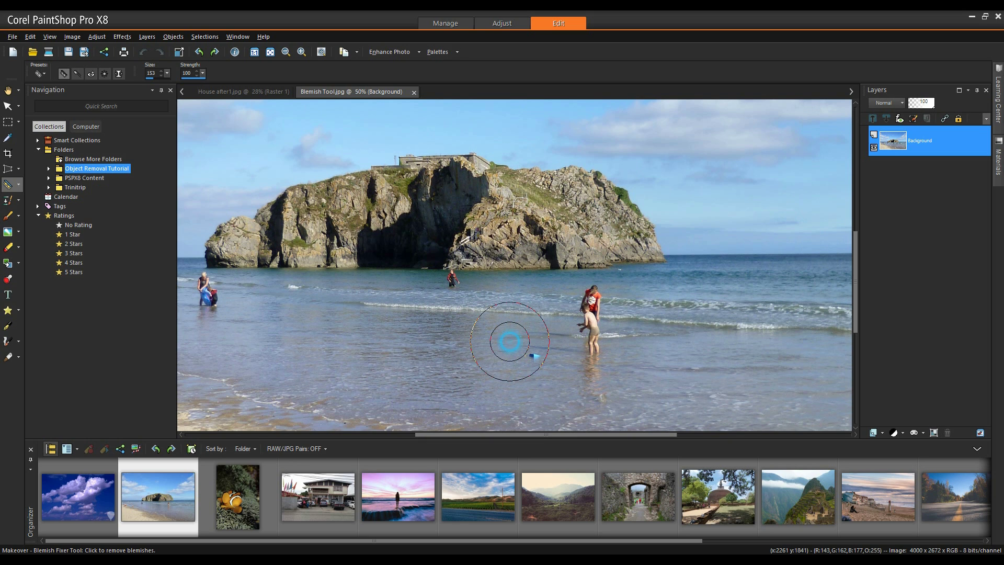
{"action": "left_click_drag", "start_coordinate": [510, 341], "coordinate": [530, 357]}
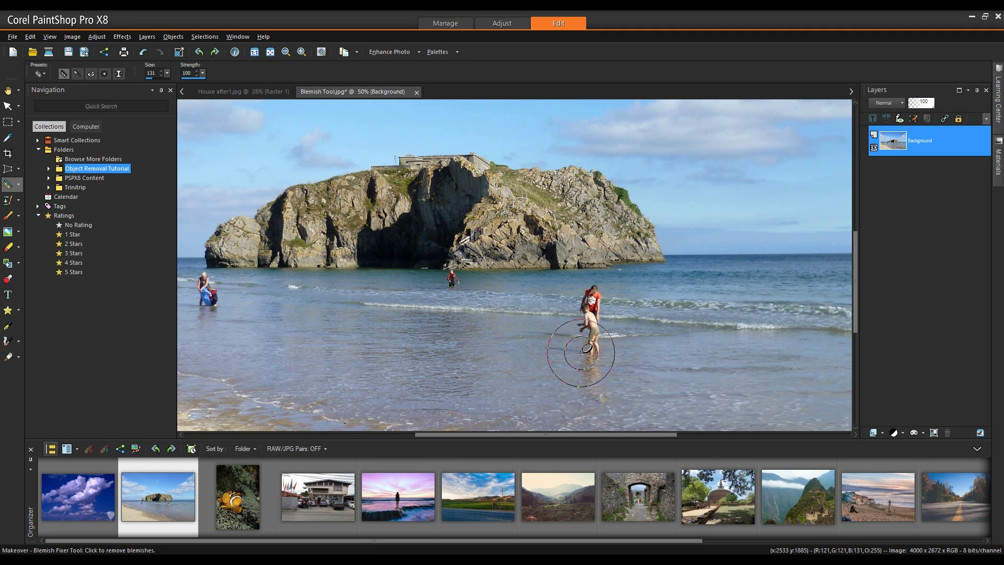
Remove the child, the reflection and the adult in red from the water with the Blemish Fixer at size 229.
{"action": "left_click_drag", "start_coordinate": [582, 351], "coordinate": [589, 344]}
{"action": "left_click", "coordinate": [589, 342]}
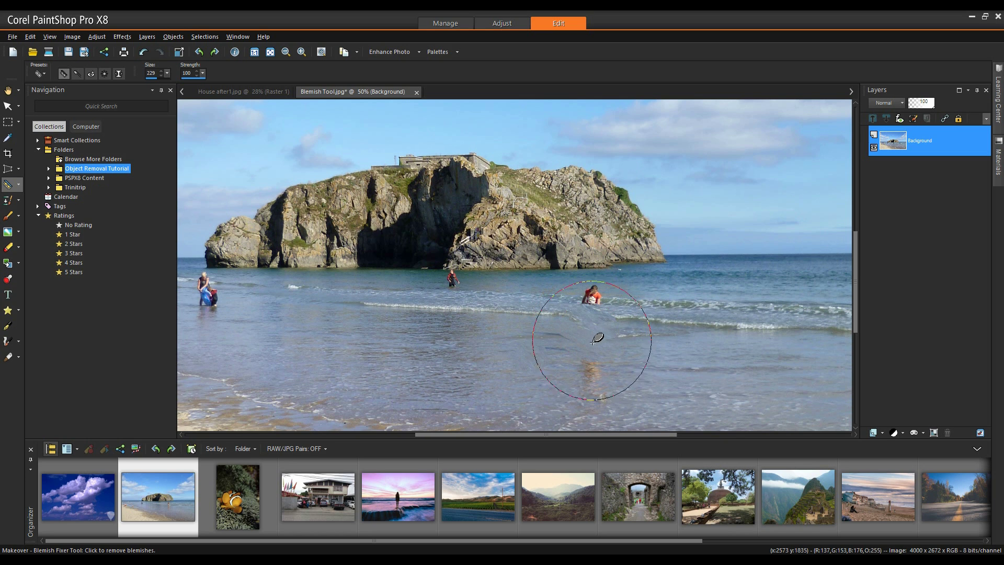
{"action": "left_click", "coordinate": [592, 366]}
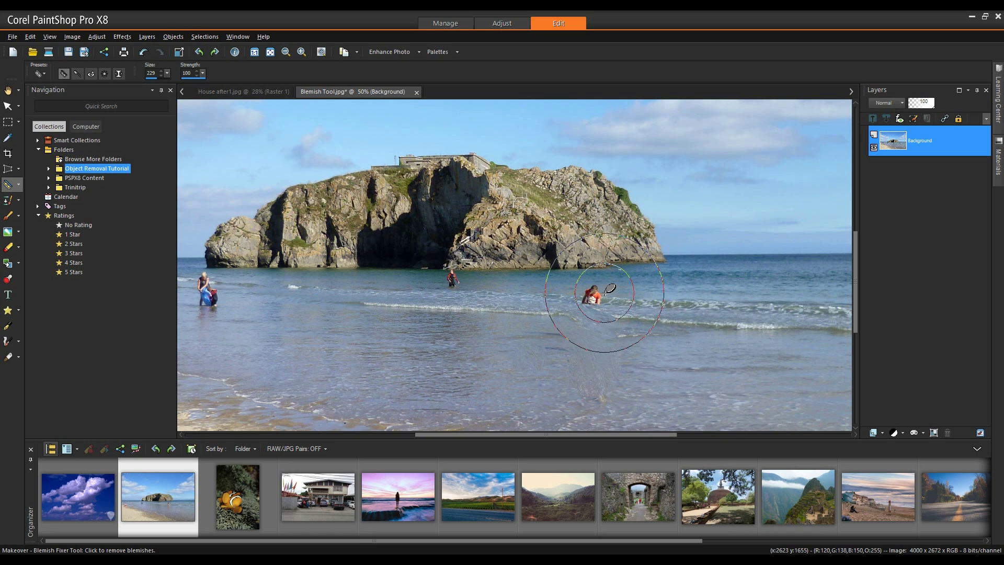
{"action": "left_click", "coordinate": [606, 291]}
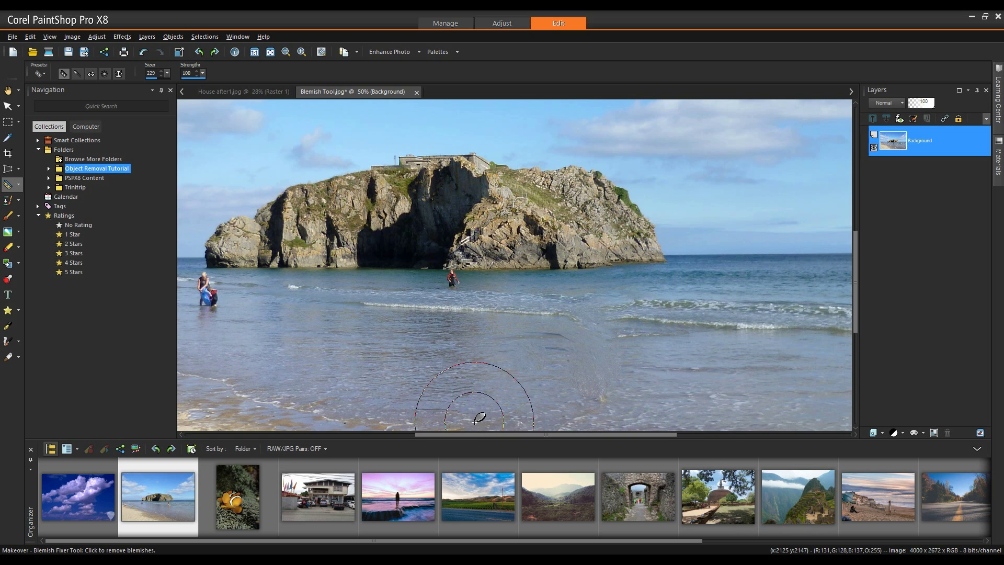
Remove the person wading in front of the island and the pair in the water beside it with the Blemish Fixer.
{"action": "left_click", "coordinate": [463, 347]}
{"action": "left_click", "coordinate": [453, 281]}
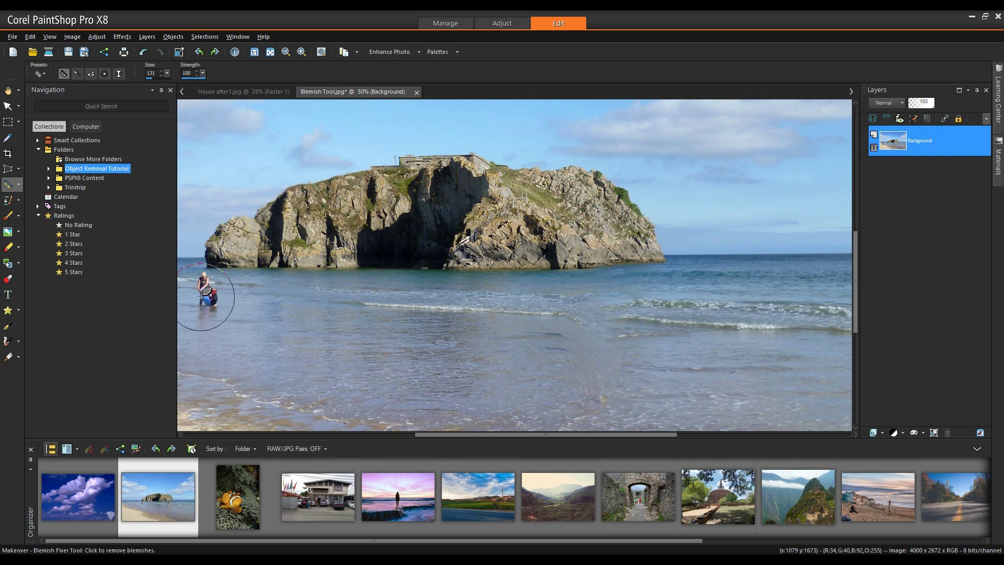
{"action": "left_click", "coordinate": [205, 292]}
{"action": "left_click", "coordinate": [207, 308]}
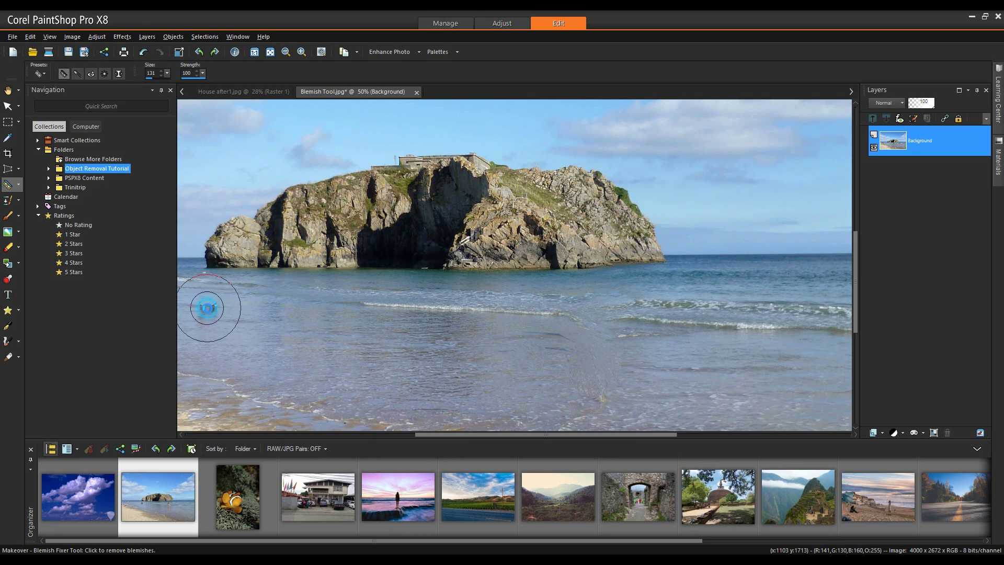
Remove the remaining swimmer, the child in orange shorts and the blue bucket at the left shoreline, enlarging the Blemish Fixer to size 164.
{"action": "scroll", "coordinate": [251, 312], "scroll_direction": "down", "scroll_amount": 4}
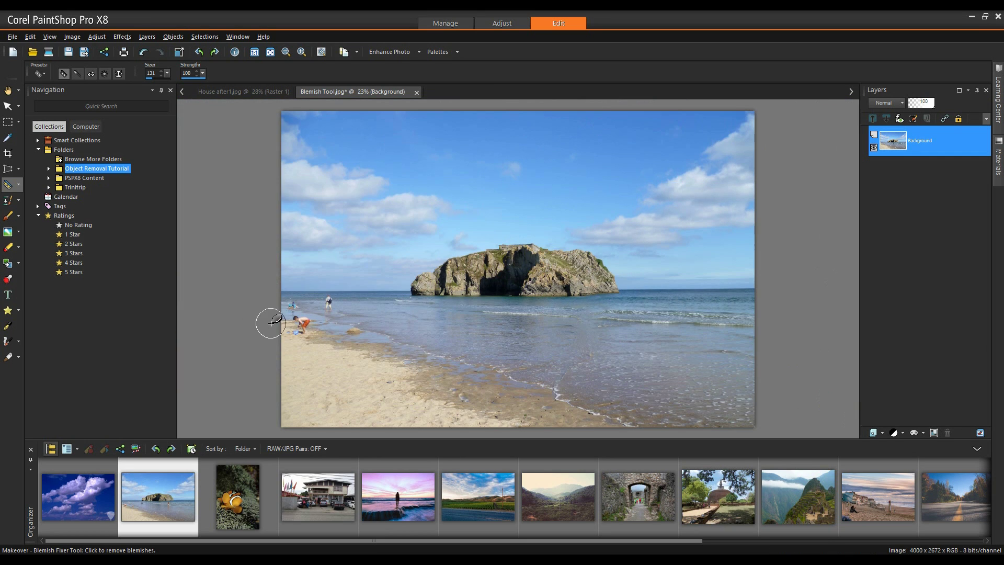
{"action": "scroll", "coordinate": [270, 323], "scroll_direction": "up", "scroll_amount": 3}
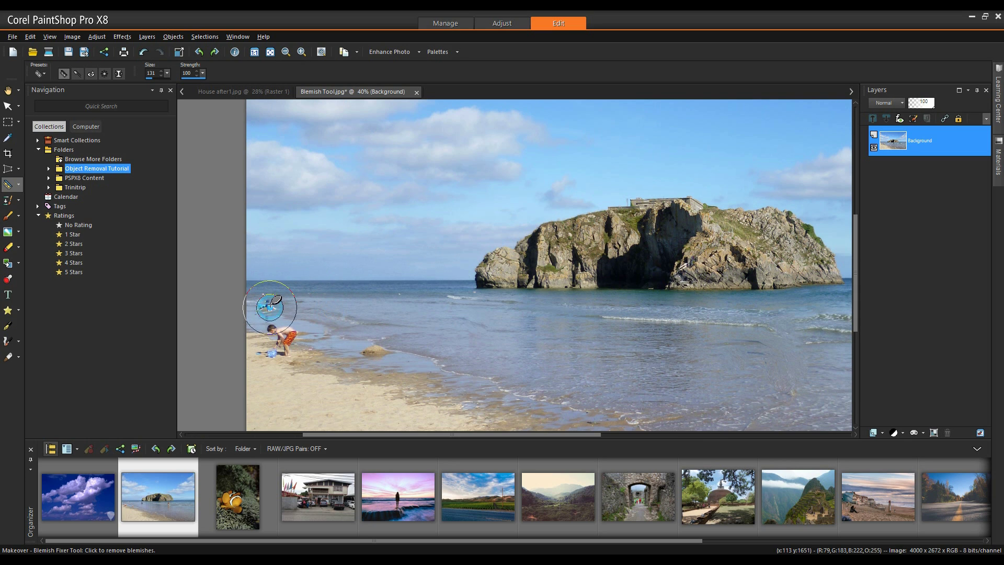
{"action": "left_click", "coordinate": [269, 308]}
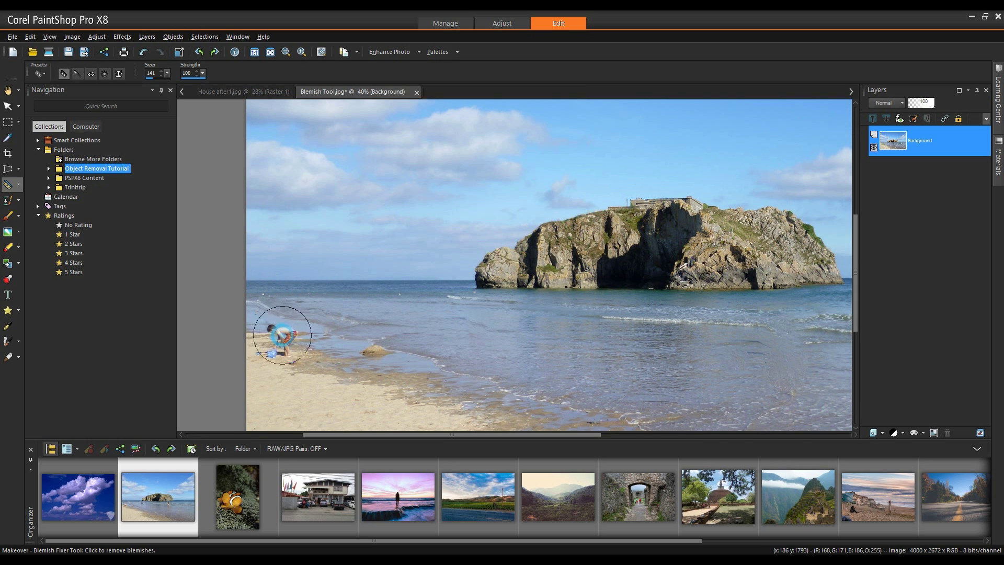
{"action": "left_click_drag", "start_coordinate": [283, 334], "coordinate": [276, 330]}
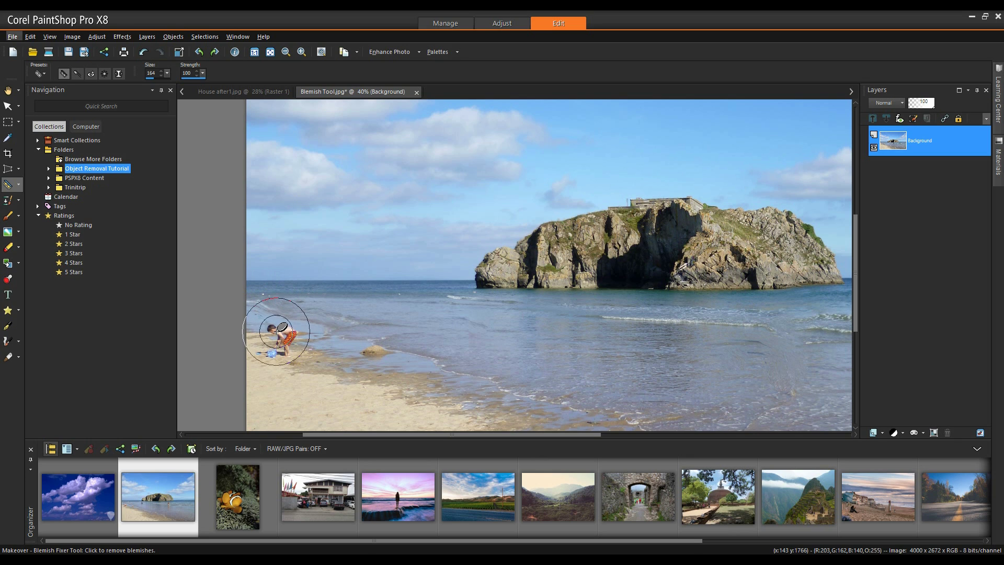
{"action": "left_click", "coordinate": [275, 330]}
{"action": "left_click", "coordinate": [291, 339]}
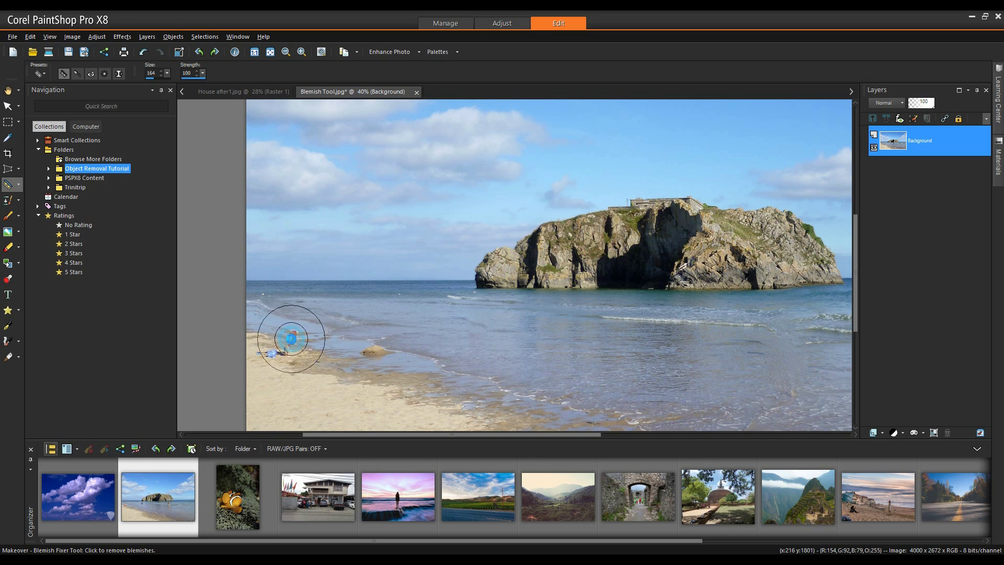
{"action": "left_click", "coordinate": [270, 352]}
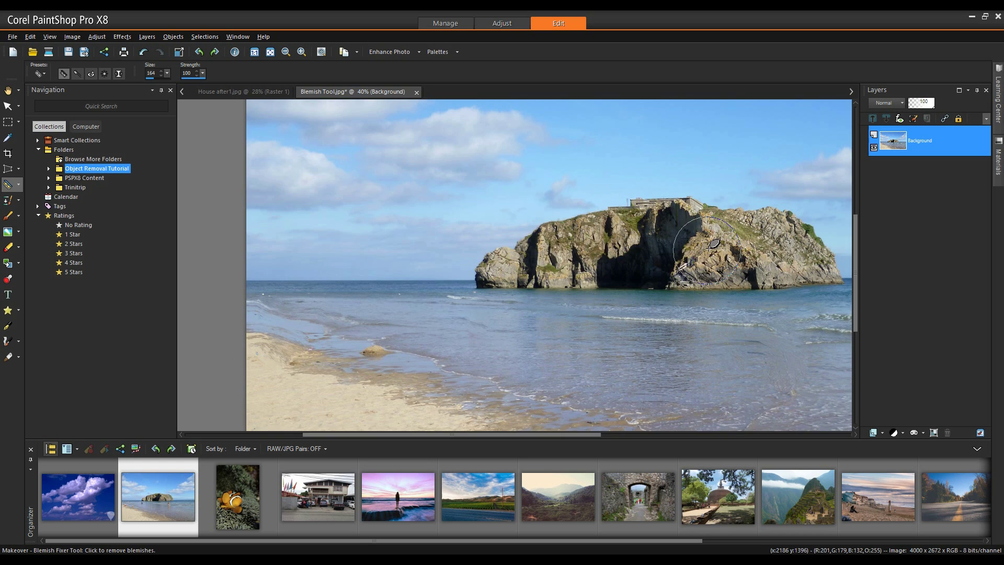
{"action": "scroll", "coordinate": [710, 246], "scroll_direction": "down", "scroll_amount": 3}
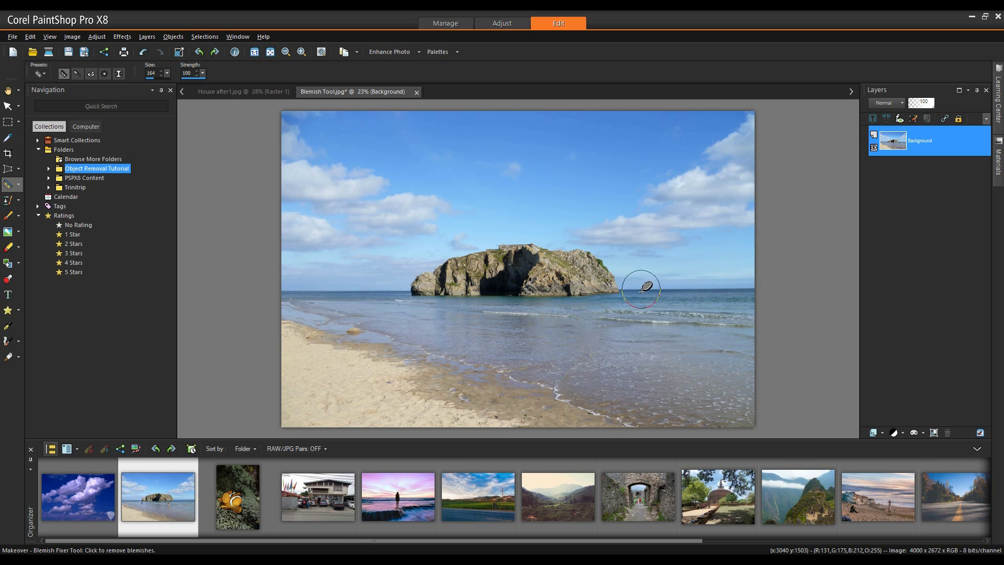
Open Clown Fish before.jpg, remove the clownfish with Magic Fill inside a rectangular selection, and clear the selection.
{"action": "double_click", "coordinate": [242, 500]}
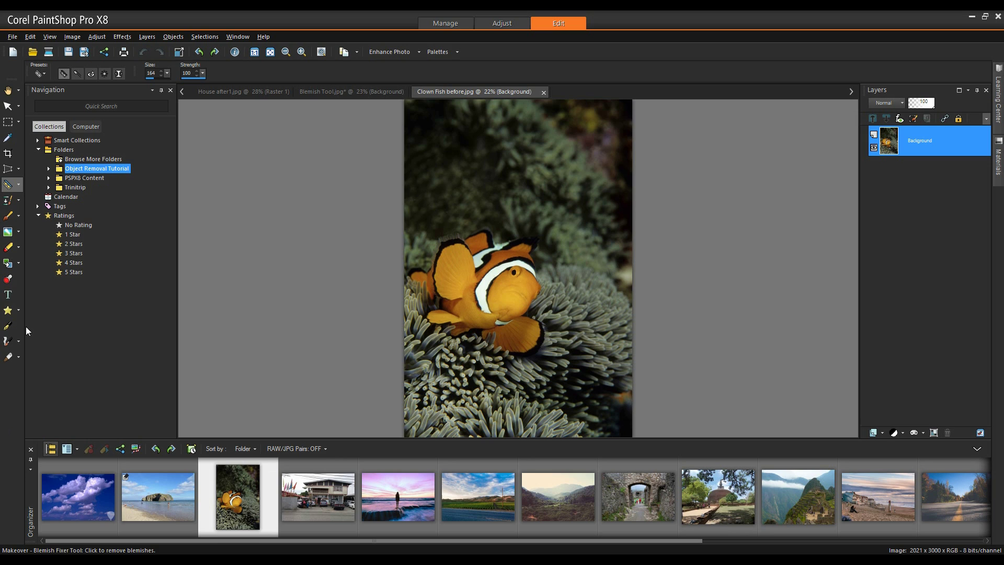
{"action": "left_click", "coordinate": [9, 122]}
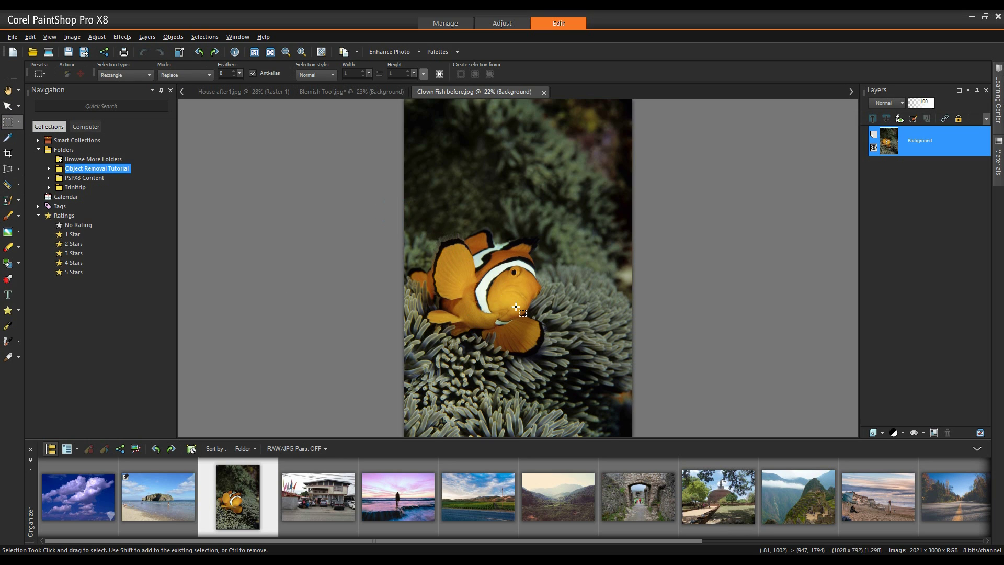
{"action": "left_click_drag", "start_coordinate": [516, 307], "coordinate": [551, 368]}
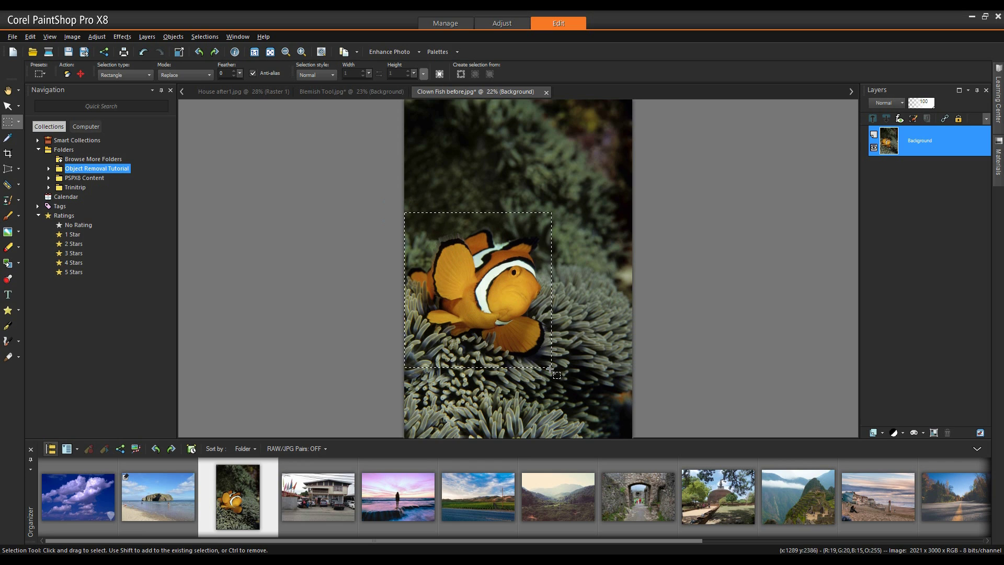
{"action": "left_click", "coordinate": [67, 74]}
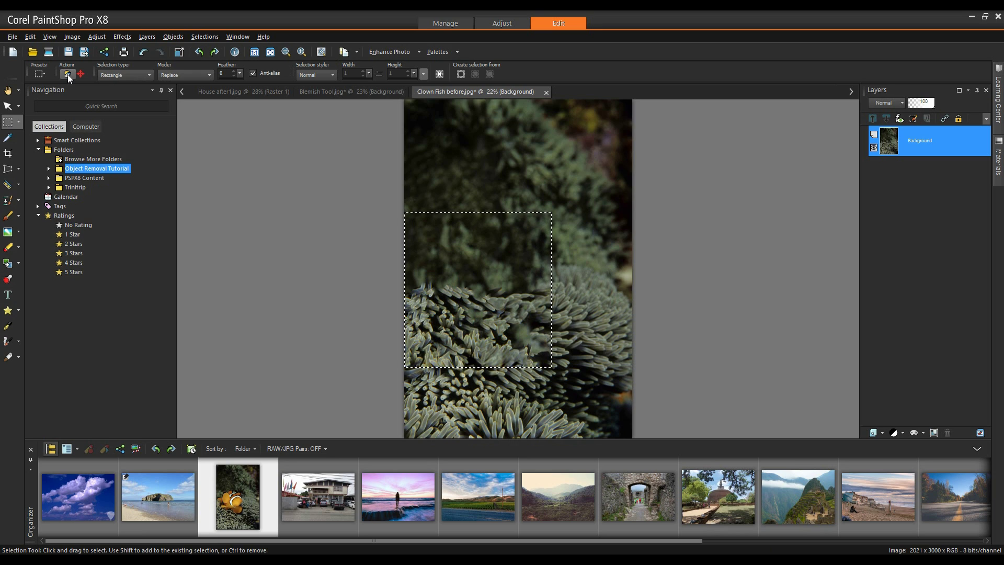
{"action": "key", "text": "ctrl+d"}
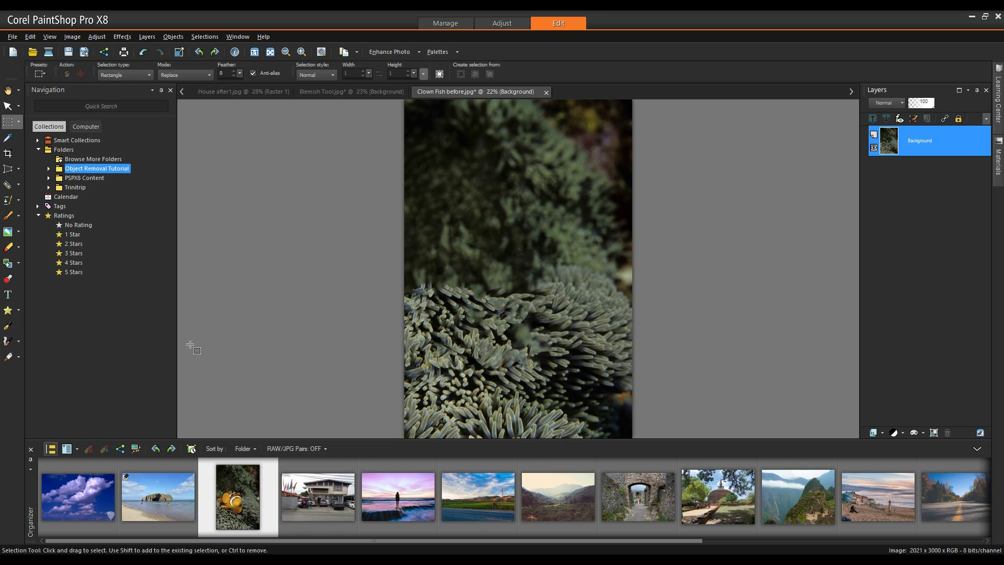
Open Magic Fill.jpg, remove the standing woman with Magic Fill inside a freehand selection, and clear the selection.
{"action": "double_click", "coordinate": [400, 506]}
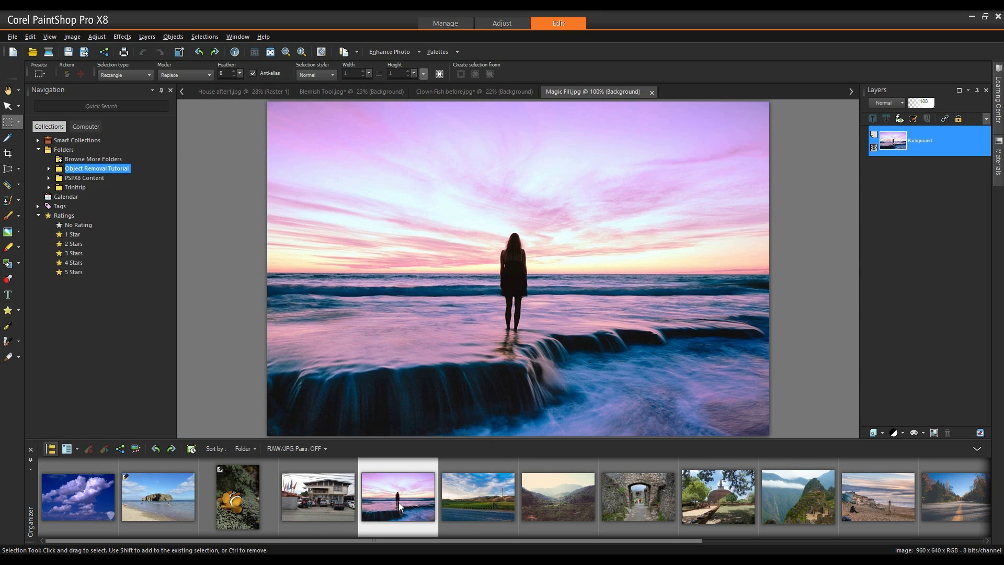
{"action": "key", "text": "s"}
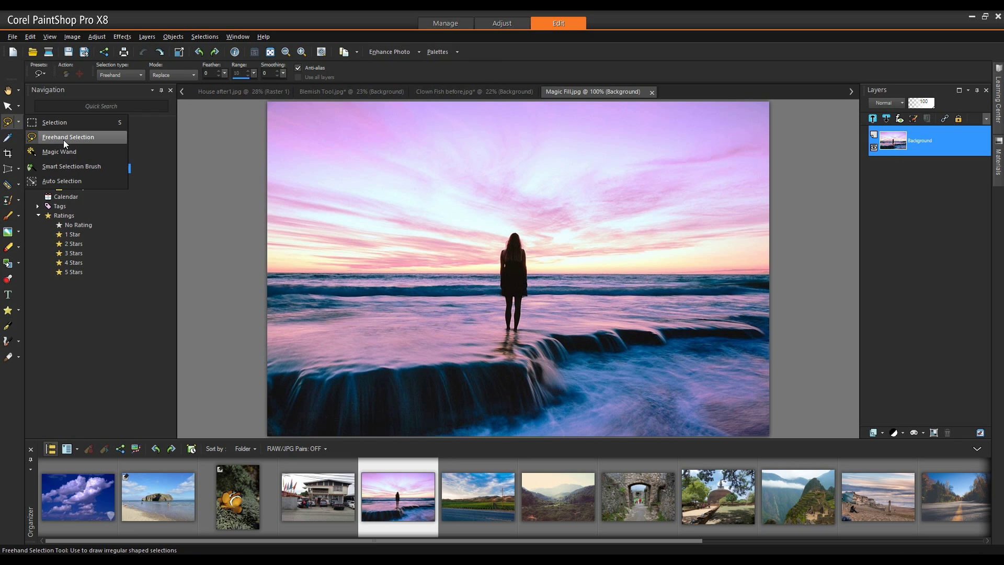
{"action": "left_click", "coordinate": [64, 139]}
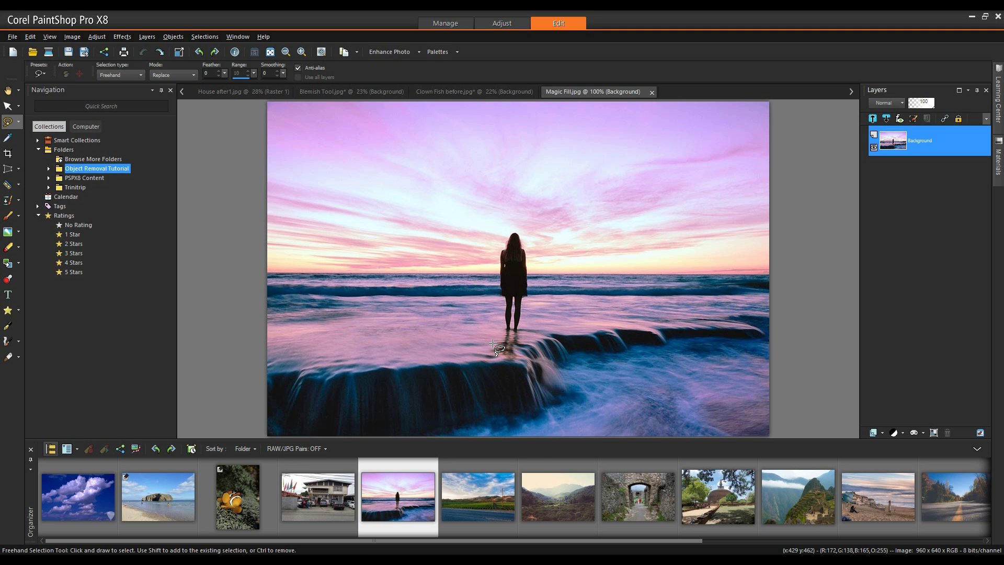
{"action": "mouse_move", "coordinate": [497, 340]}
{"action": "left_mouse_down"}
{"action": "mouse_move", "coordinate": [498, 243]}
{"action": "mouse_move", "coordinate": [516, 222]}
{"action": "mouse_move", "coordinate": [533, 252]}
{"action": "mouse_move", "coordinate": [538, 318]}
{"action": "mouse_move", "coordinate": [535, 333]}
{"action": "mouse_move", "coordinate": [497, 339]}
{"action": "left_mouse_up"}
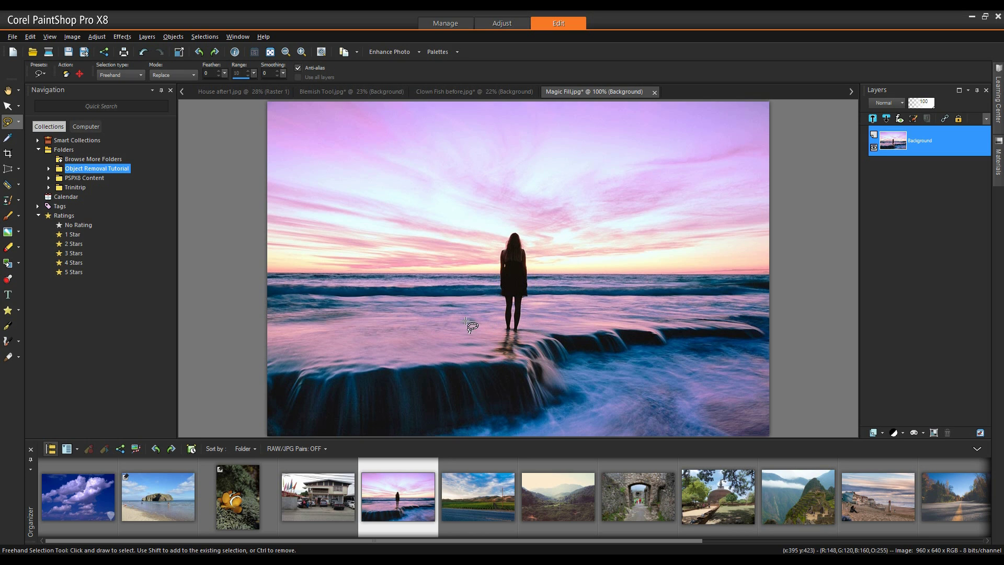
{"action": "left_click", "coordinate": [65, 74]}
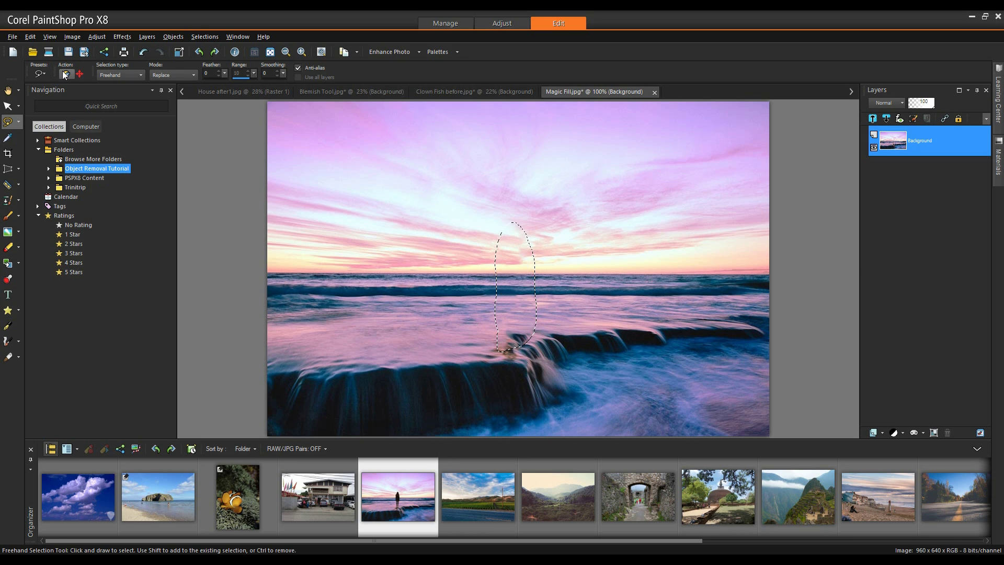
{"action": "key", "text": "ctrl+d"}
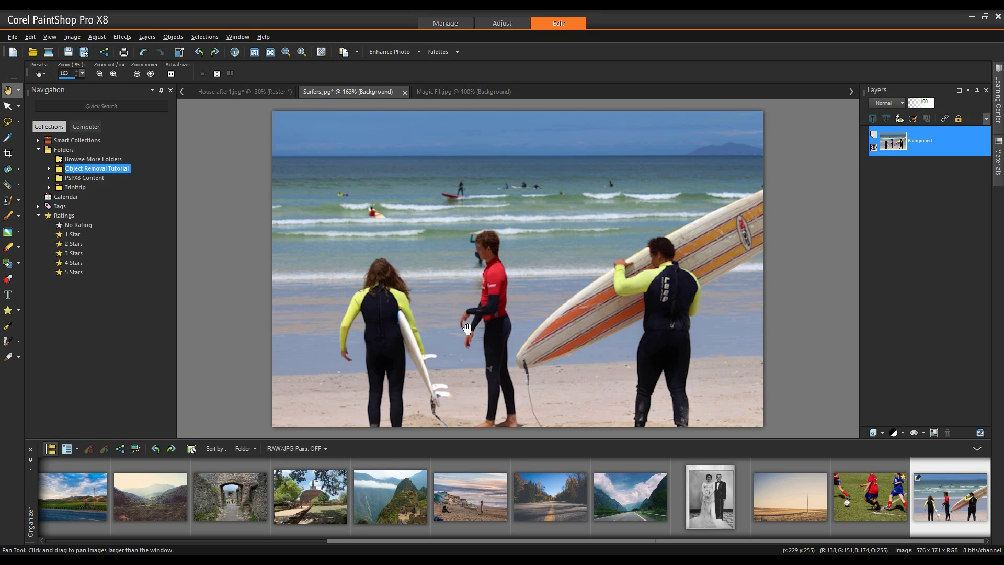
Open Smart Carver for the surfers photo and mark the middle surfer in red for removal with brush size 27.
{"action": "left_click", "coordinate": [76, 37]}
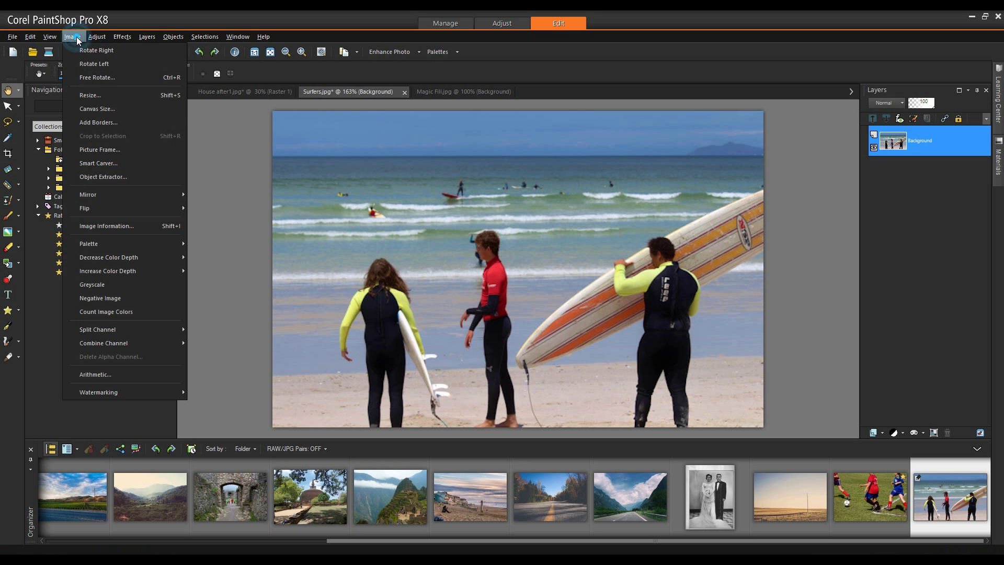
{"action": "left_click", "coordinate": [98, 163]}
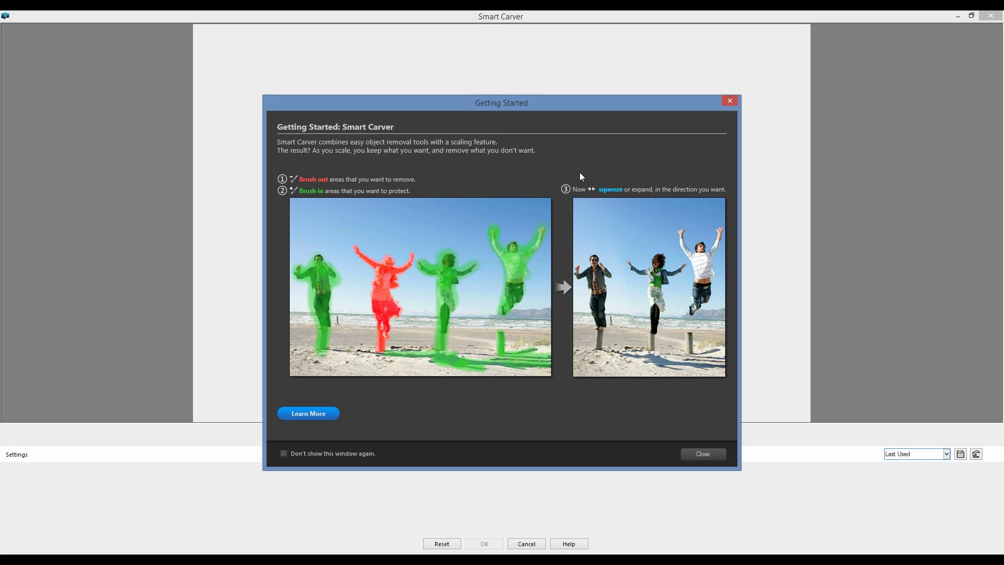
{"action": "left_click", "coordinate": [703, 454]}
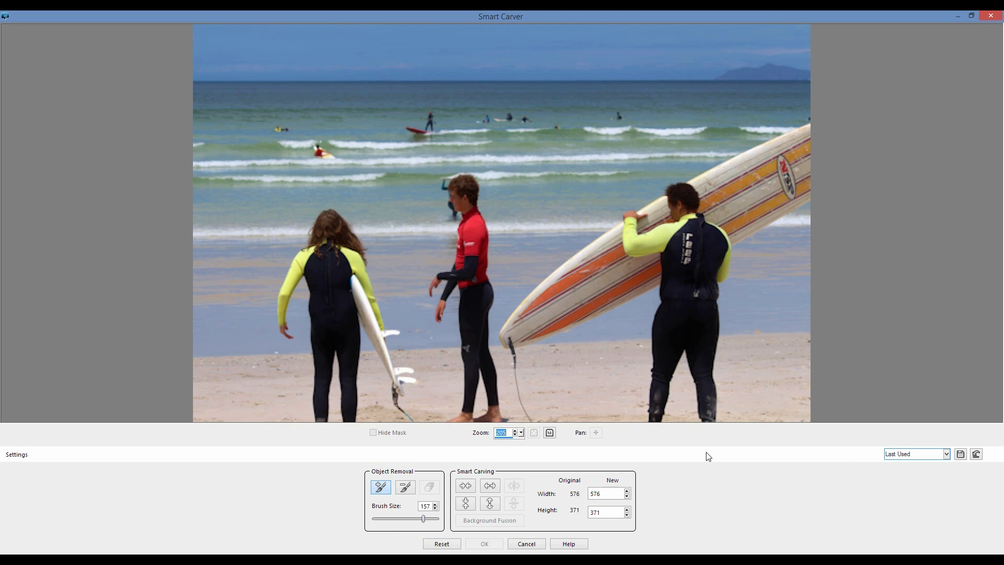
{"action": "left_click", "coordinate": [403, 488]}
{"action": "left_click", "coordinate": [464, 413]}
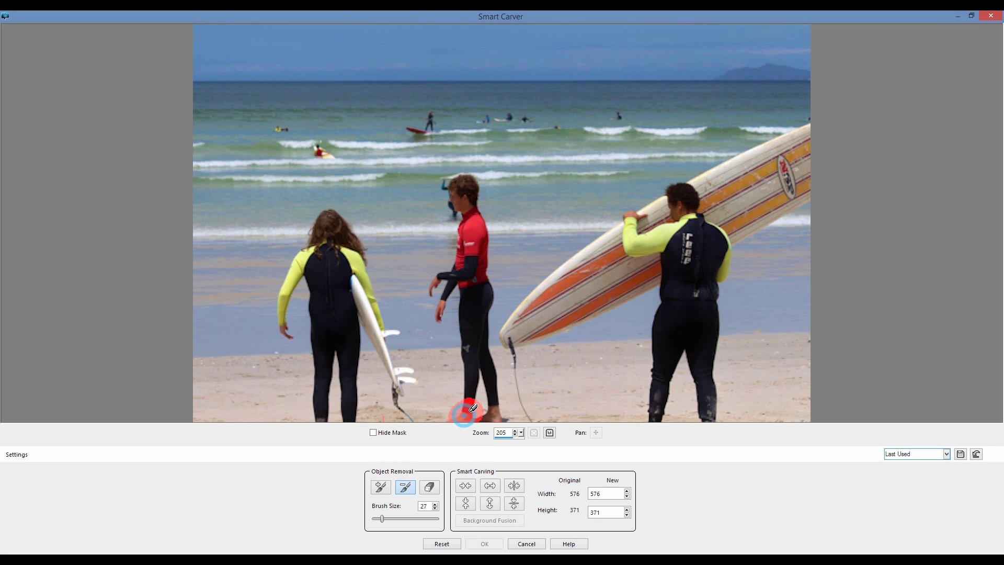
{"action": "mouse_move", "coordinate": [472, 407]}
{"action": "left_mouse_down"}
{"action": "mouse_move", "coordinate": [465, 300]}
{"action": "mouse_move", "coordinate": [468, 204]}
{"action": "mouse_move", "coordinate": [450, 185]}
{"action": "mouse_move", "coordinate": [475, 196]}
{"action": "mouse_move", "coordinate": [467, 192]}
{"action": "mouse_move", "coordinate": [490, 278]}
{"action": "mouse_move", "coordinate": [480, 341]}
{"action": "mouse_move", "coordinate": [496, 416]}
{"action": "mouse_move", "coordinate": [496, 384]}
{"action": "mouse_move", "coordinate": [491, 408]}
{"action": "mouse_move", "coordinate": [470, 340]}
{"action": "mouse_move", "coordinate": [464, 274]}
{"action": "mouse_move", "coordinate": [441, 315]}
{"action": "mouse_move", "coordinate": [443, 280]}
{"action": "left_mouse_up"}
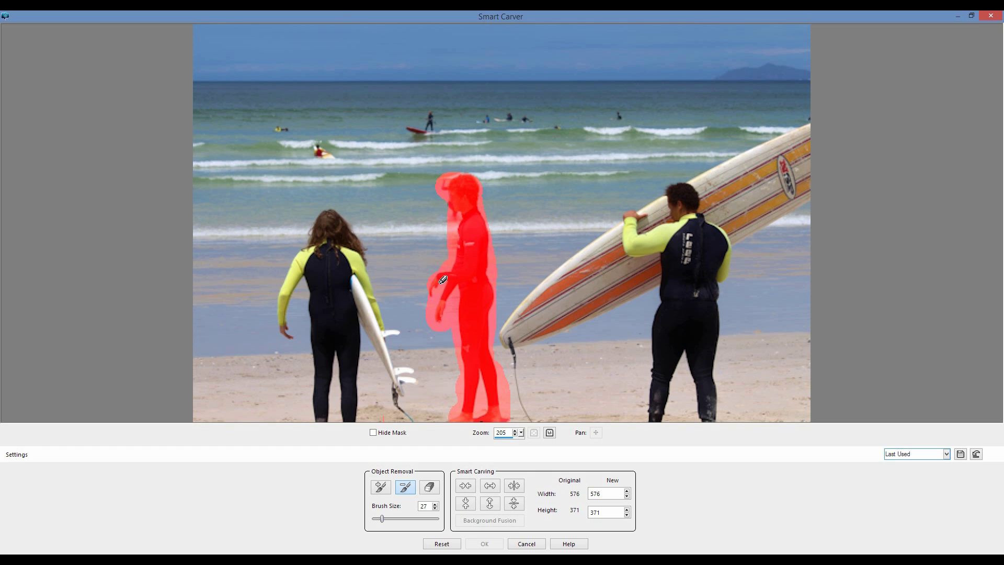
Mark the surfboard's tip and leash as protected, and carve the marked surfer out by contracting the image horizontally.
{"action": "left_click", "coordinate": [380, 487]}
{"action": "mouse_move", "coordinate": [531, 287]}
{"action": "left_mouse_down"}
{"action": "mouse_move", "coordinate": [497, 337]}
{"action": "mouse_move", "coordinate": [530, 380]}
{"action": "mouse_move", "coordinate": [539, 424]}
{"action": "left_mouse_up"}
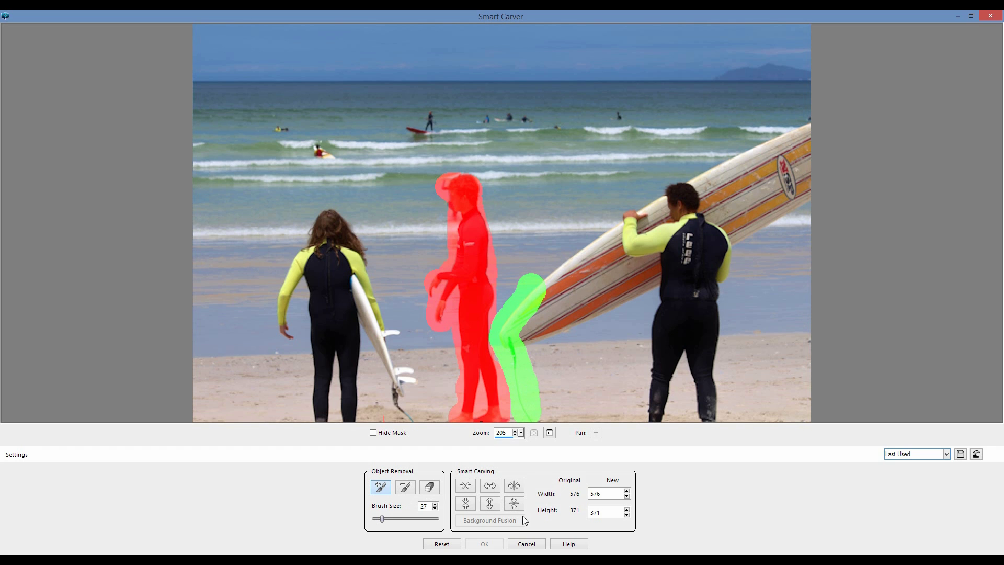
{"action": "left_click", "coordinate": [516, 486]}
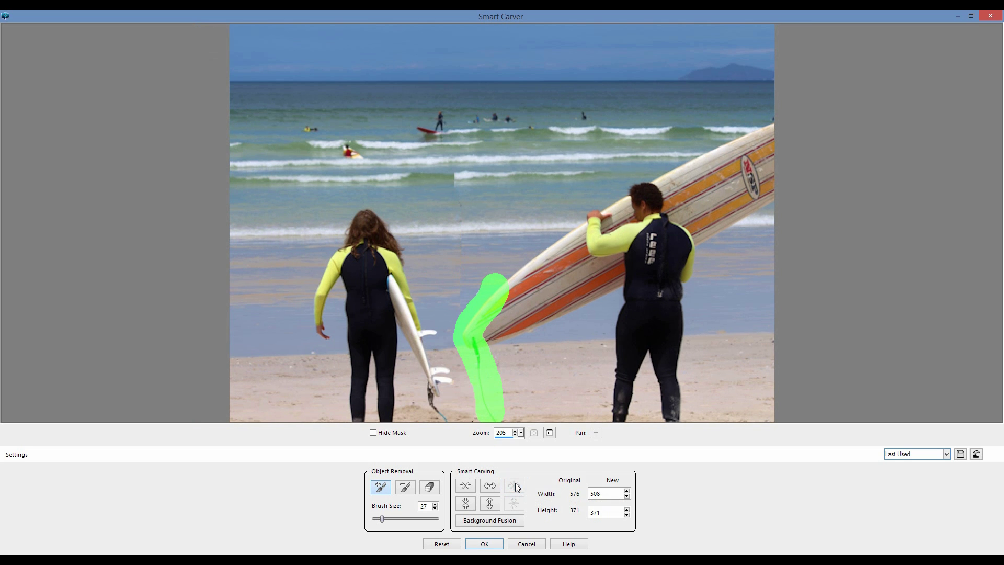
Restore the carved image's width to 576 and apply the Smart Carver result.
{"action": "double_click", "coordinate": [606, 493]}
{"action": "type", "text": "576"}
{"action": "key", "text": "Return"}
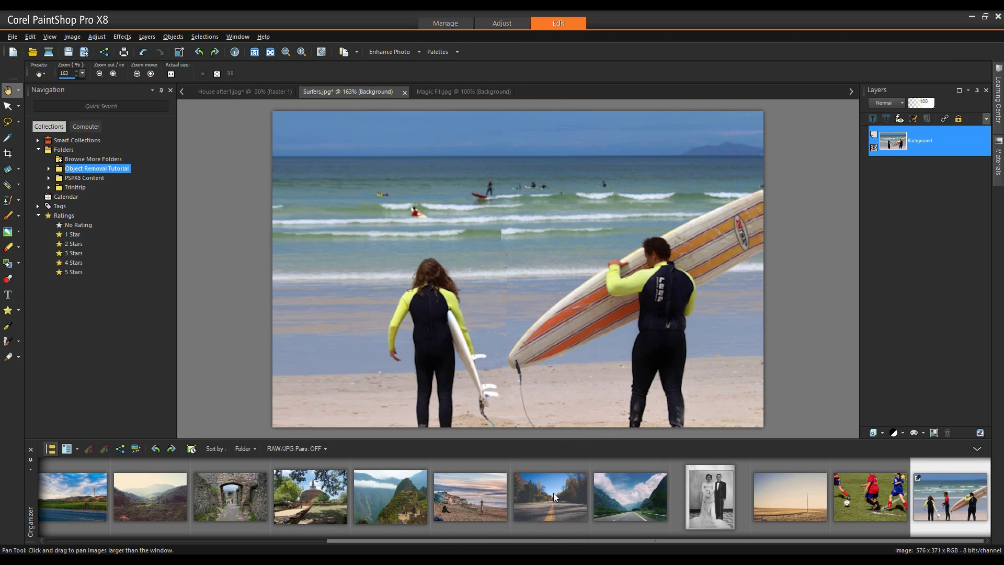